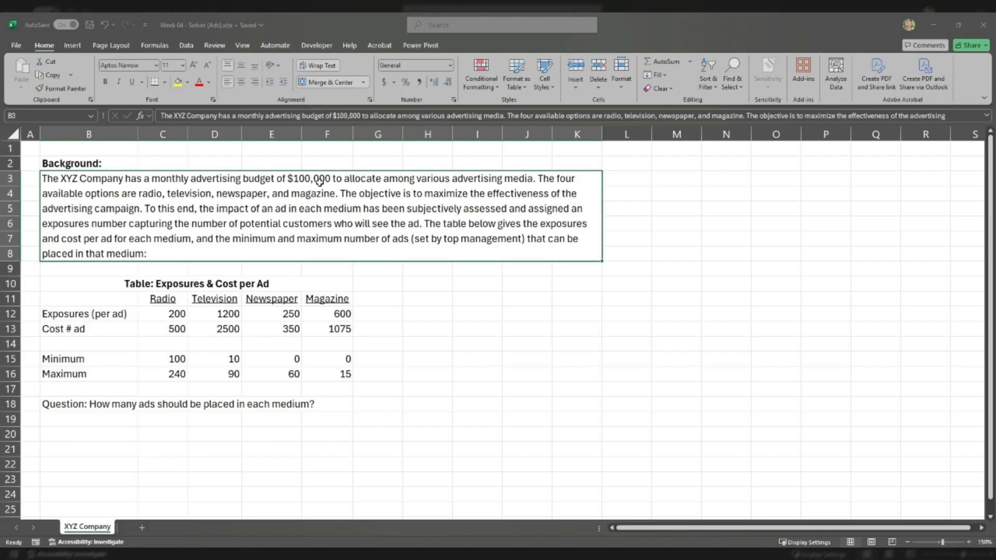
Step: Review the advertising problem's media headings, exposures per ad, minimum and maximum limits, and the question about ad placement
{"action": "left_click", "coordinate": [215, 299]}
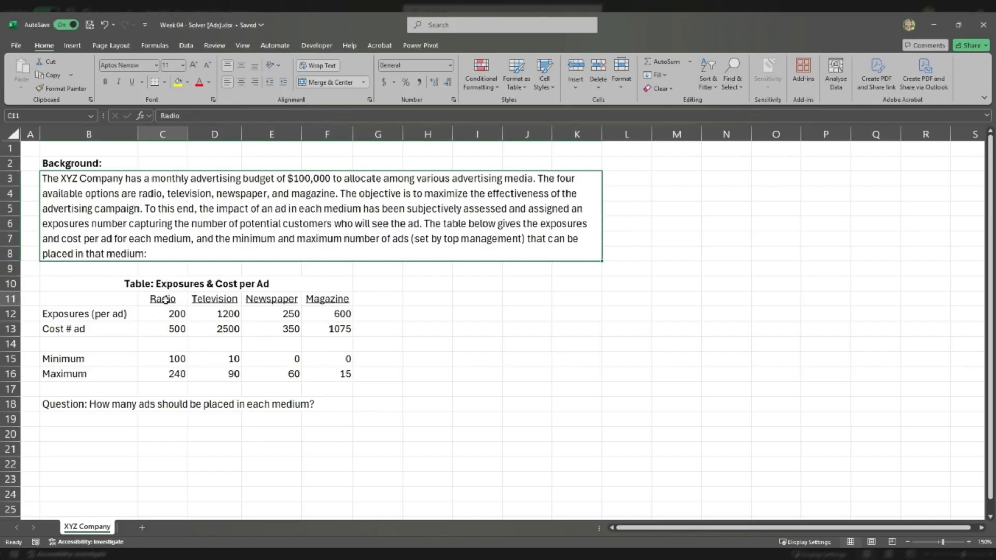
{"action": "left_click", "coordinate": [265, 300]}
{"action": "left_click", "coordinate": [315, 299]}
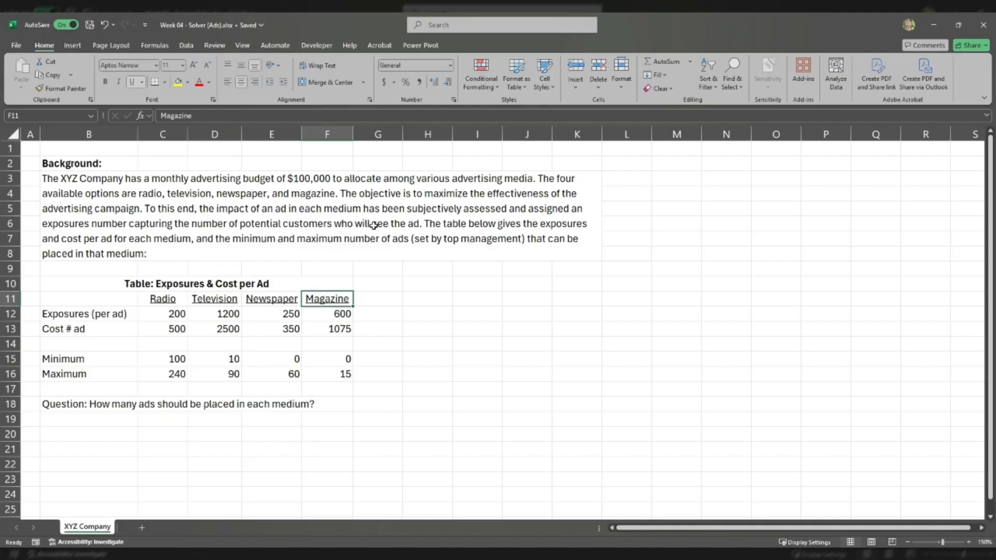
{"action": "left_click_drag", "start_coordinate": [95, 314], "coordinate": [311, 317]}
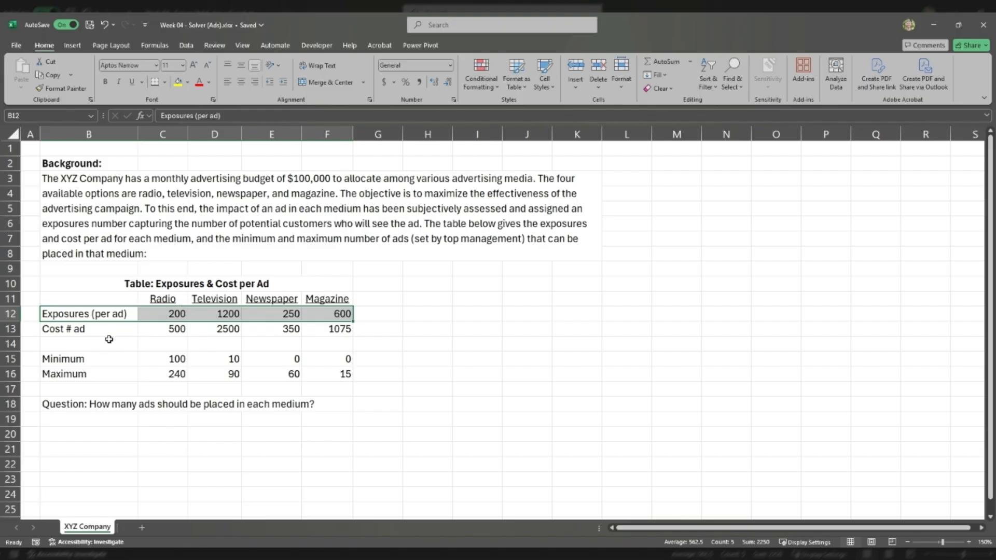
{"action": "left_click", "coordinate": [95, 361]}
{"action": "left_click_drag", "start_coordinate": [96, 367], "coordinate": [349, 373]}
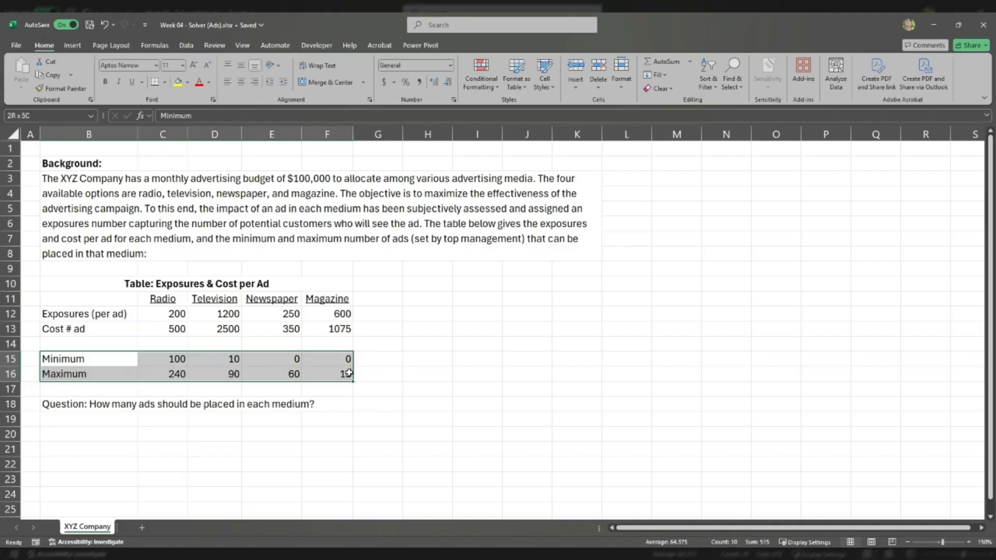
{"action": "left_click", "coordinate": [347, 373]}
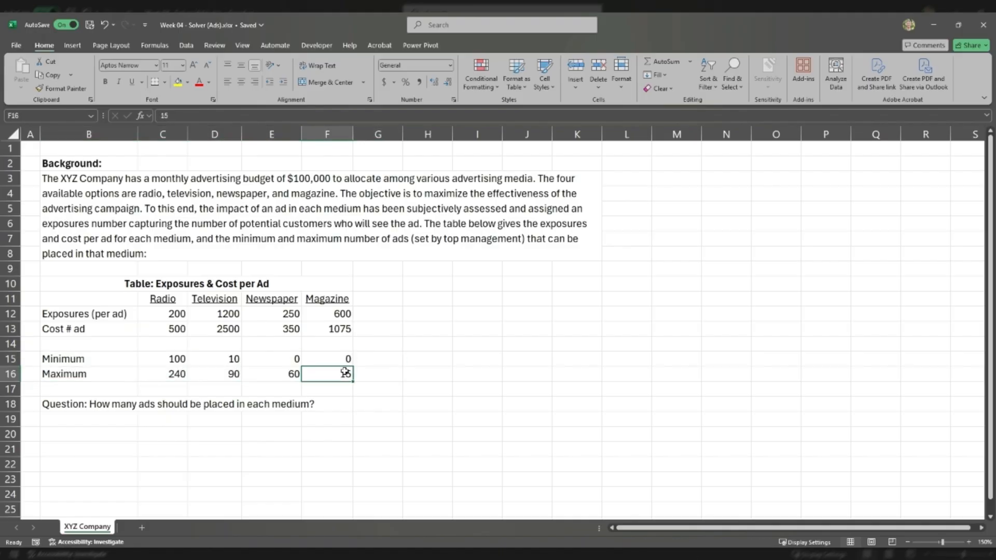
{"action": "left_click", "coordinate": [66, 403]}
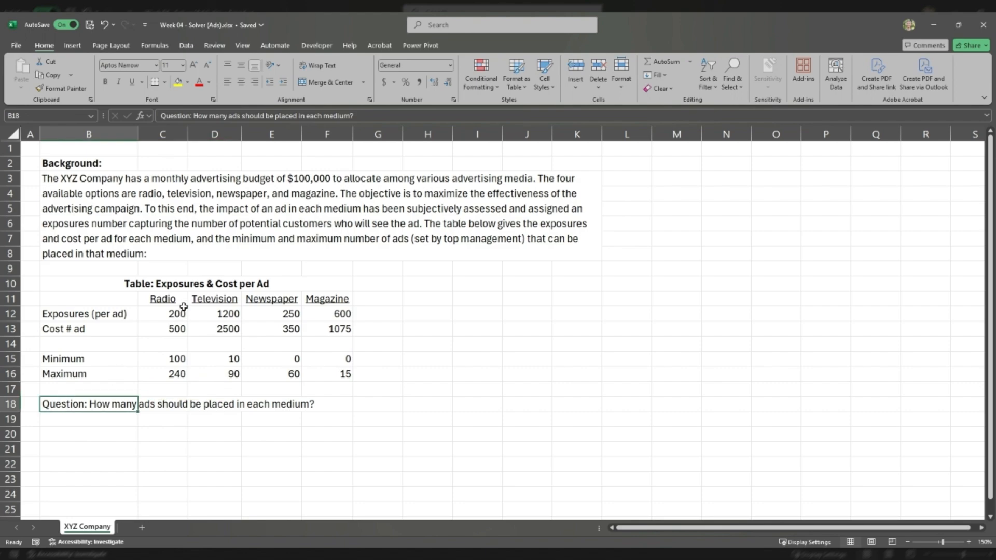
{"action": "left_click", "coordinate": [197, 280]}
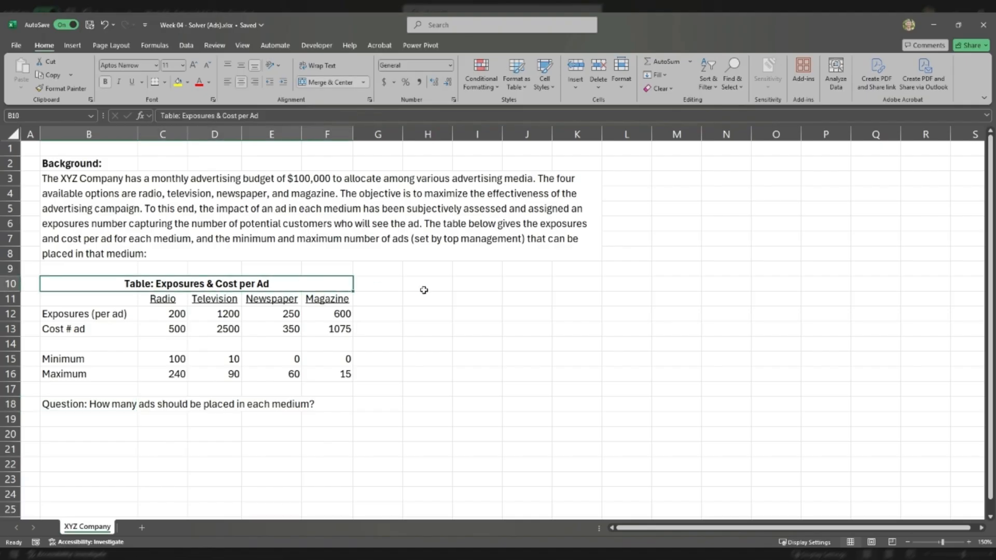
Step: Copy the exposures and cost table B11:F13 to I11 and fit column I to its row labels
{"action": "left_click_drag", "start_coordinate": [96, 294], "coordinate": [327, 326]}
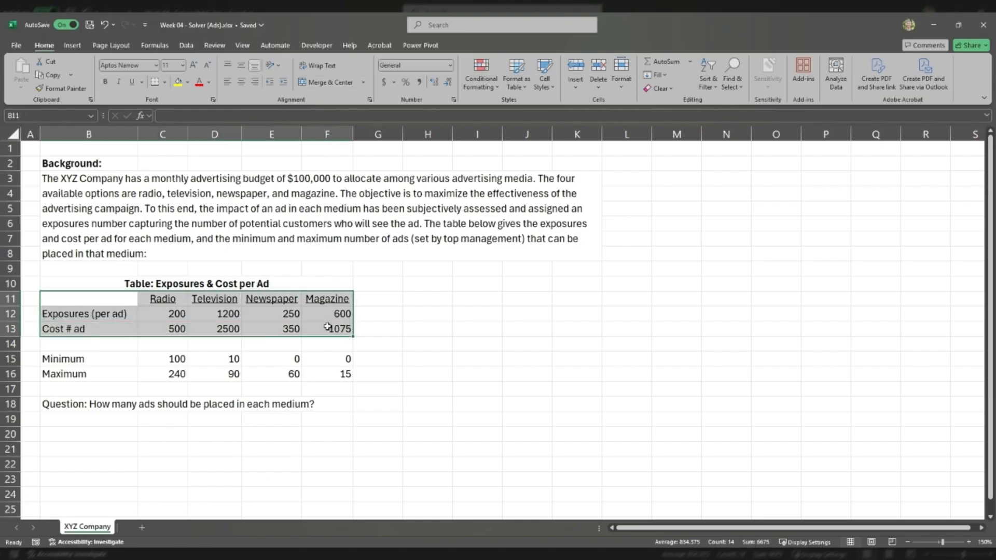
{"action": "key", "text": "ctrl+c"}
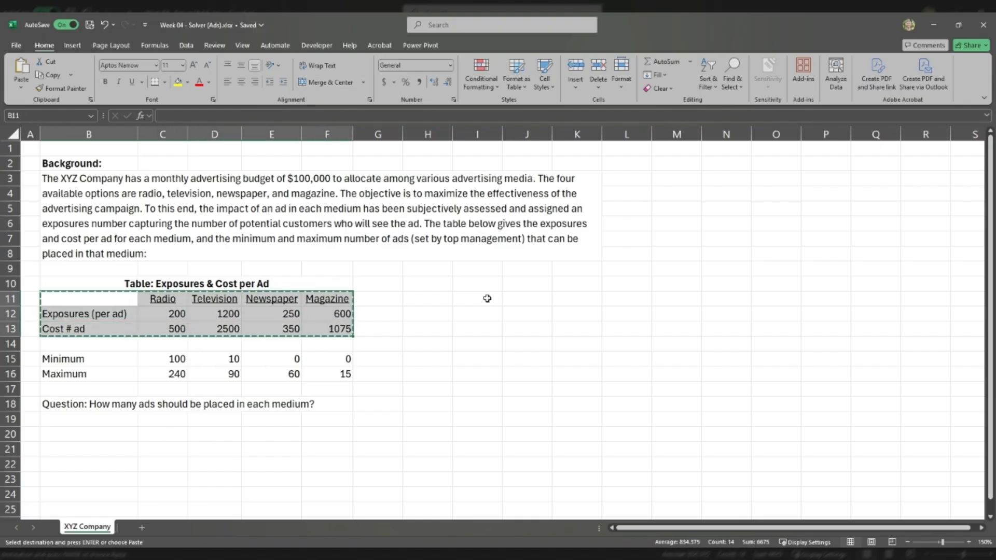
{"action": "left_click", "coordinate": [468, 296]}
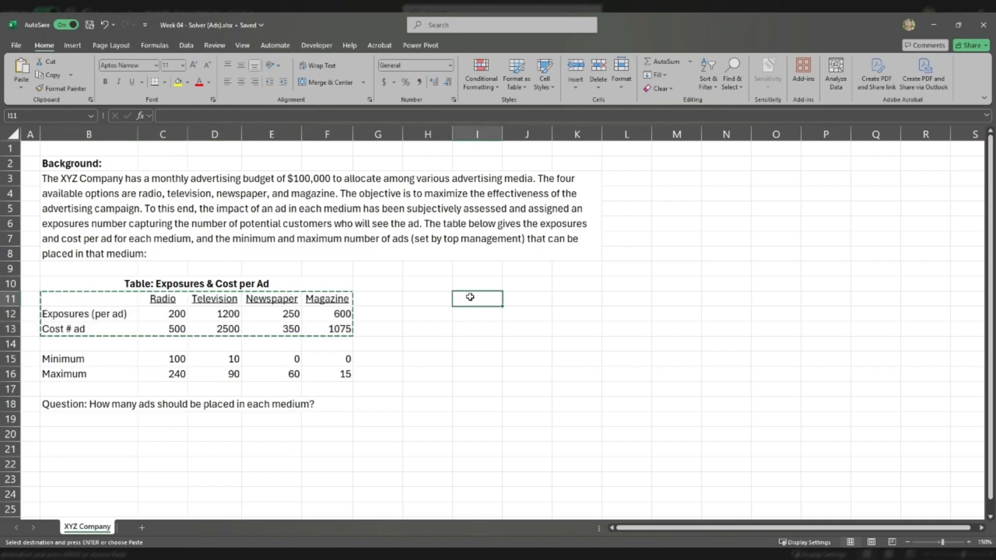
{"action": "key", "text": "ctrl+v"}
{"action": "double_click", "coordinate": [502, 133]}
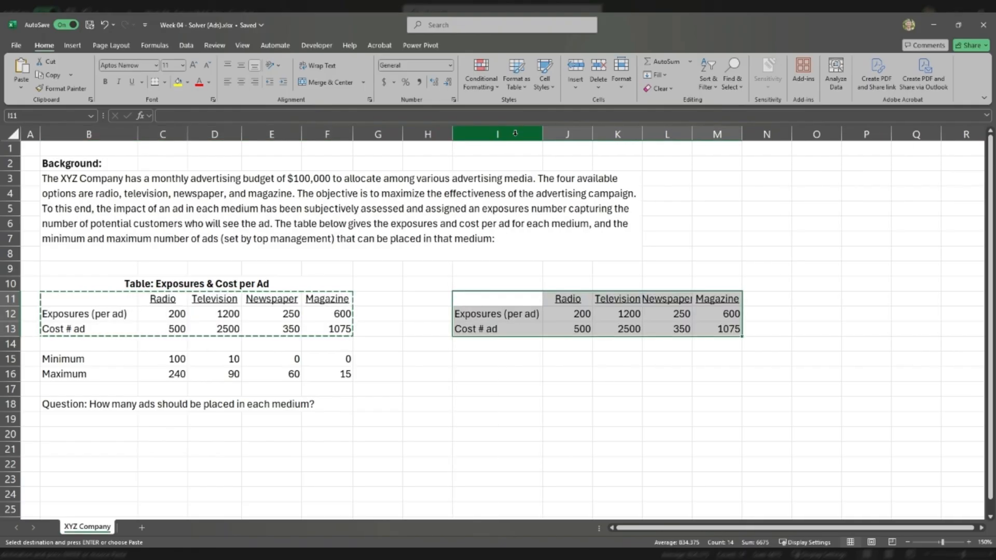
{"action": "left_click", "coordinate": [545, 314]}
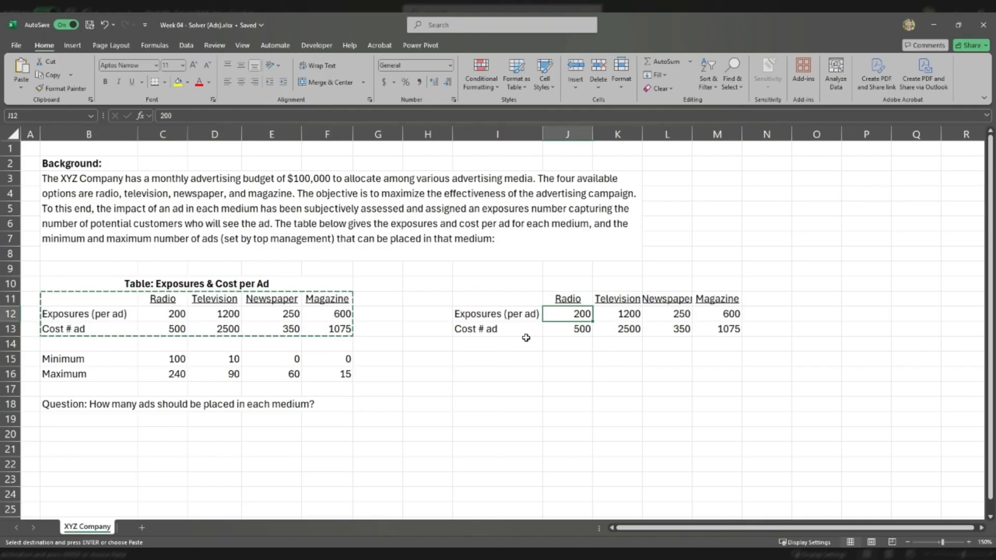
{"action": "left_click", "coordinate": [507, 356]}
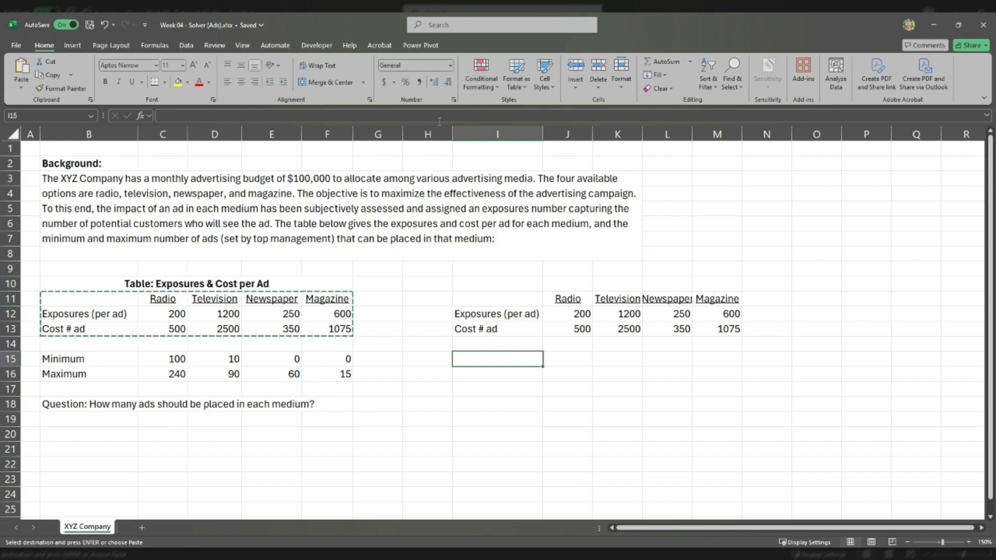
Step: Delete the empty column H and fit the copied table's Newspaper column to its heading
{"action": "left_click", "coordinate": [428, 134]}
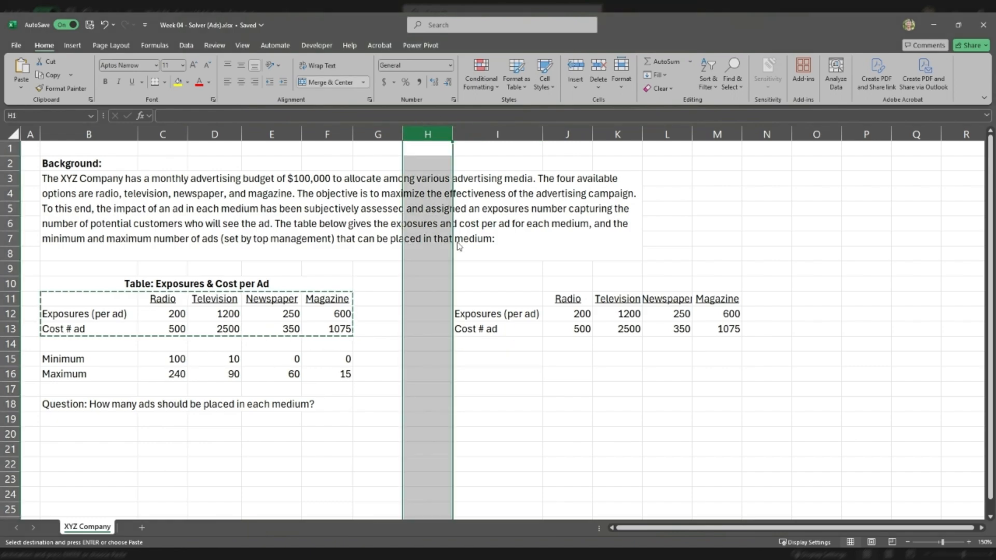
{"action": "key", "text": "ctrl+minus"}
{"action": "left_click_drag", "start_coordinate": [468, 311], "coordinate": [674, 313]}
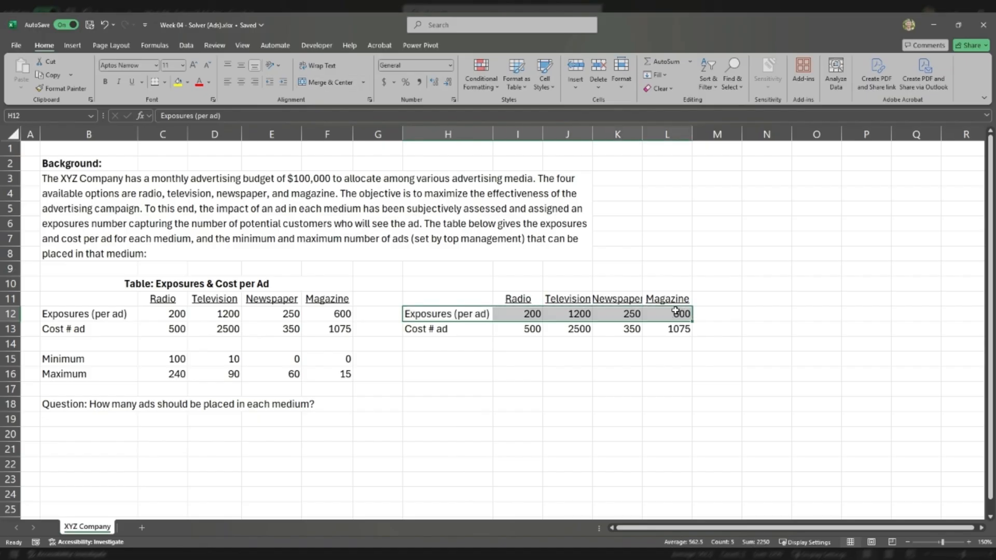
{"action": "double_click", "coordinate": [644, 138]}
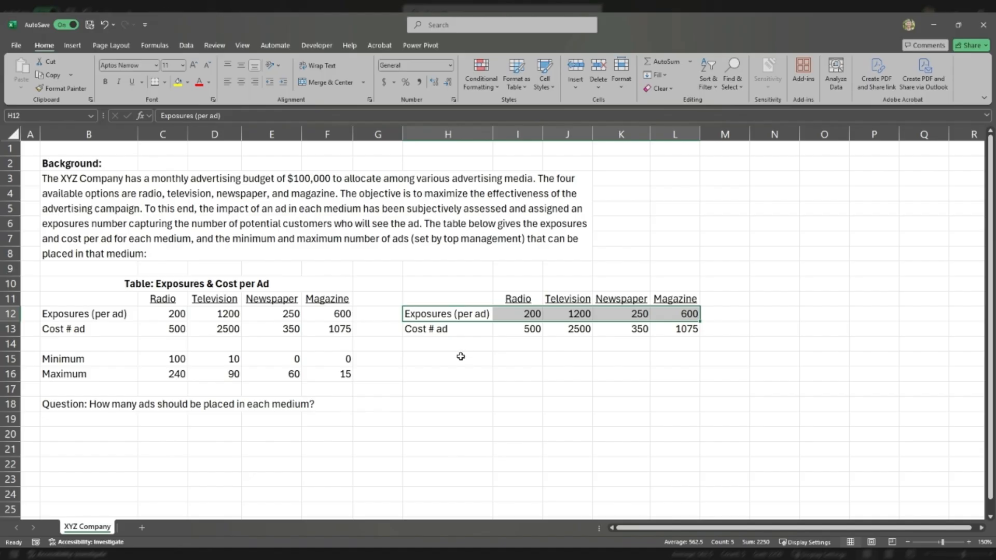
Step: Label H15 "# Ads of to place->" and fill the decision cells I15:L15 with yellow
{"action": "left_click", "coordinate": [462, 357]}
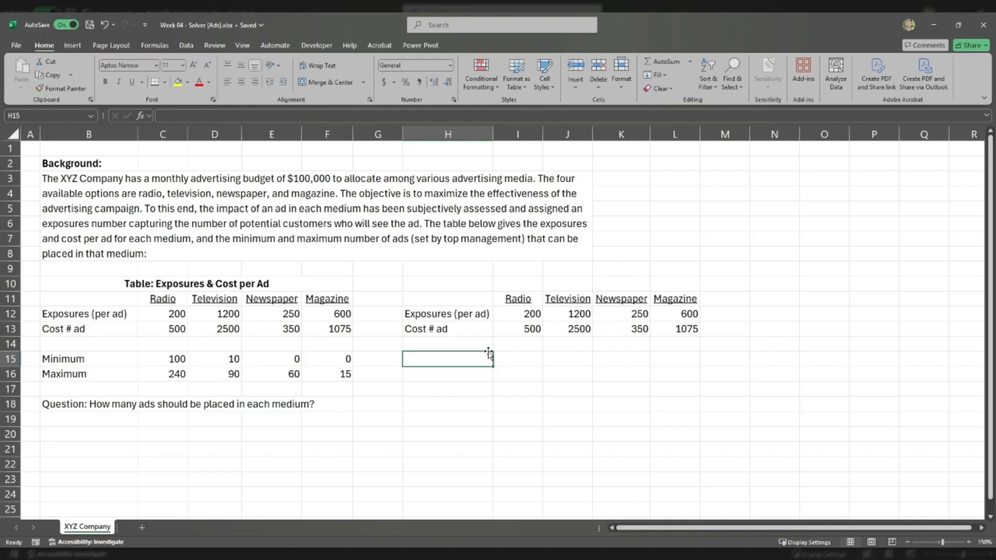
{"action": "type", "text": "# Ad"}
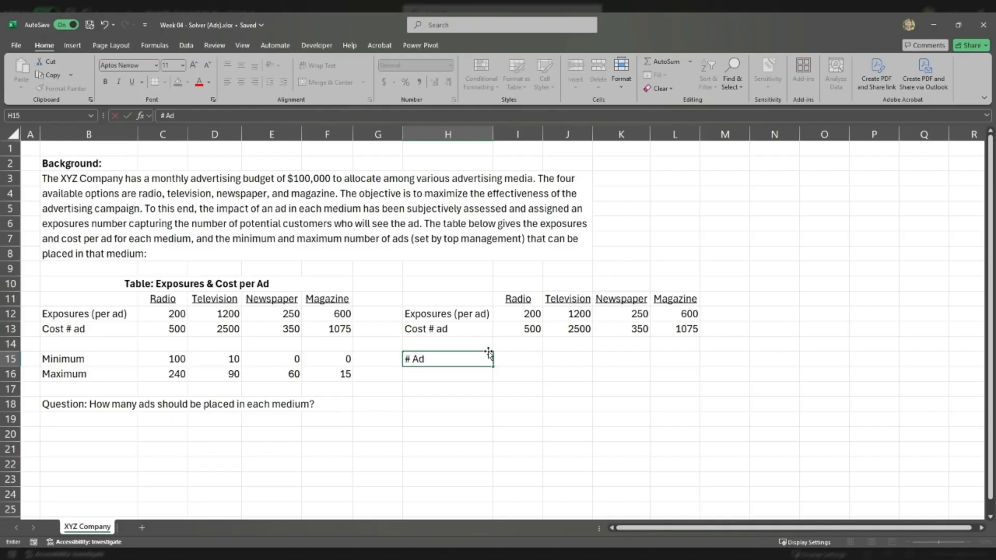
{"action": "type", "text": "s of to place->"}
{"action": "key", "text": "Tab"}
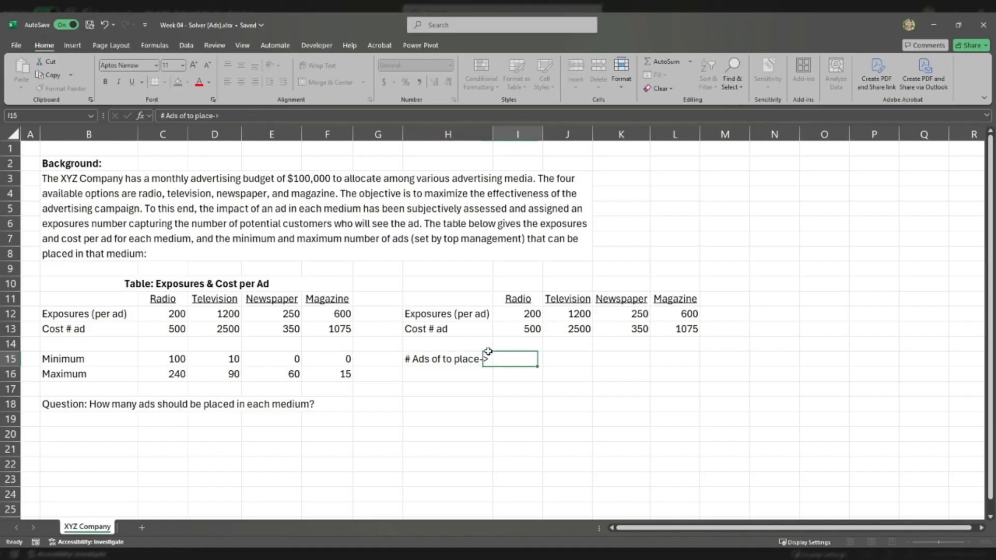
{"action": "left_click", "coordinate": [690, 353], "text": "shift"}
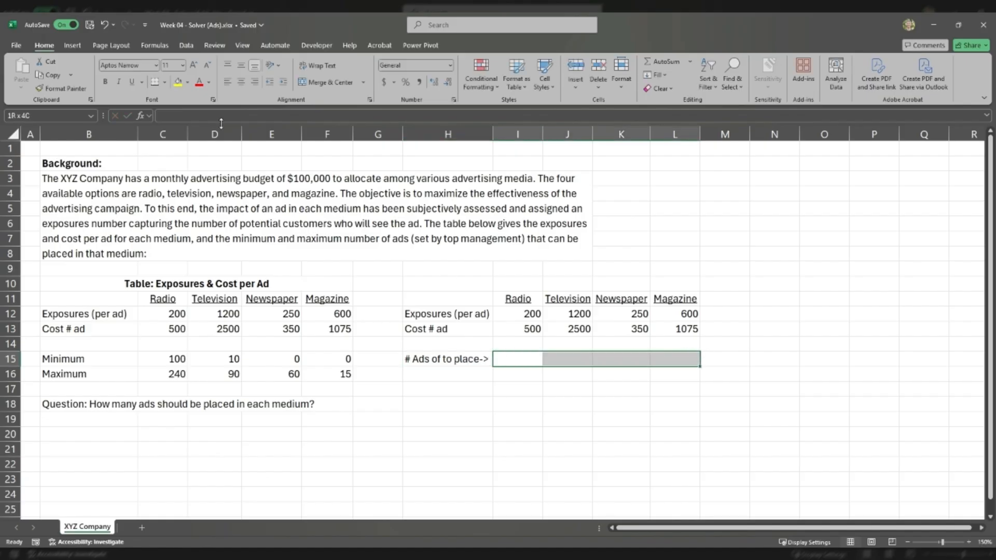
{"action": "left_click", "coordinate": [178, 81]}
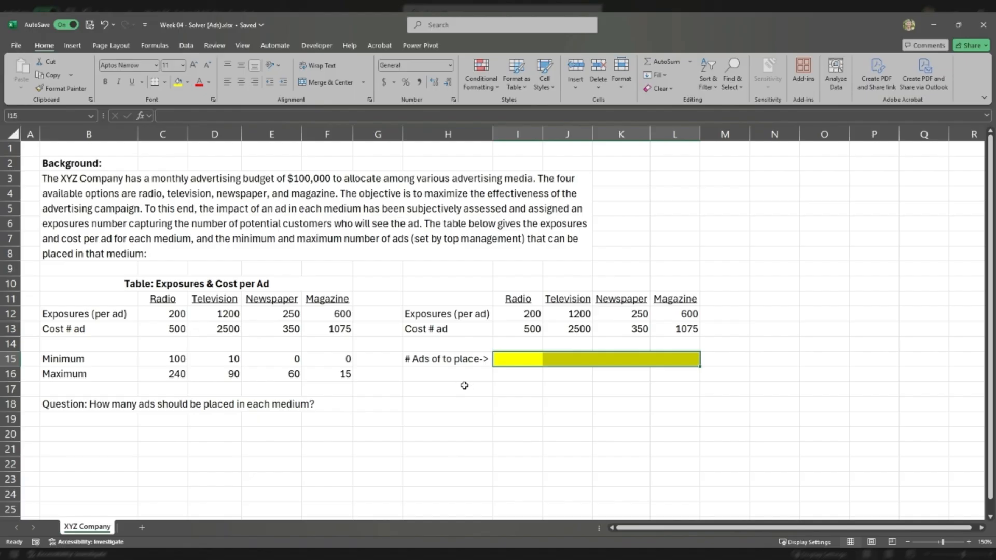
Step: Label H17 "Total Exposures" and enter the Radio formula =I12*I15 in I17
{"action": "left_click", "coordinate": [482, 393]}
{"action": "type", "text": "Total"}
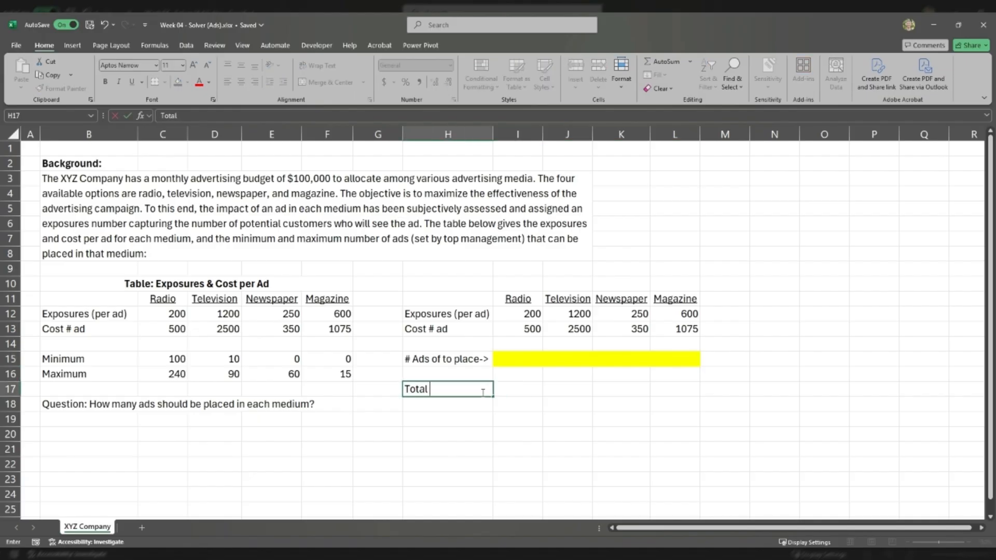
{"action": "type", "text": " Exposures"}
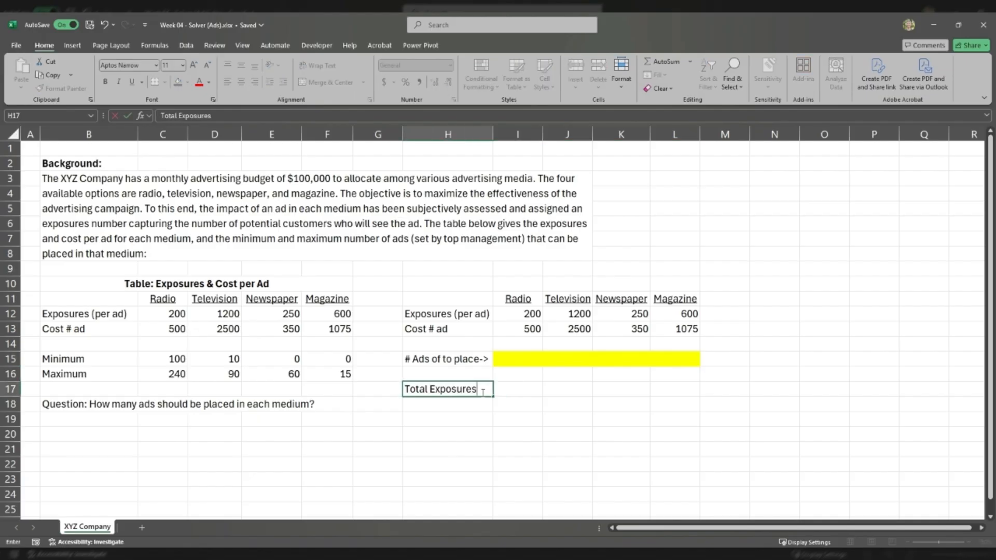
{"action": "key", "text": "Tab"}
{"action": "type", "text": "="}
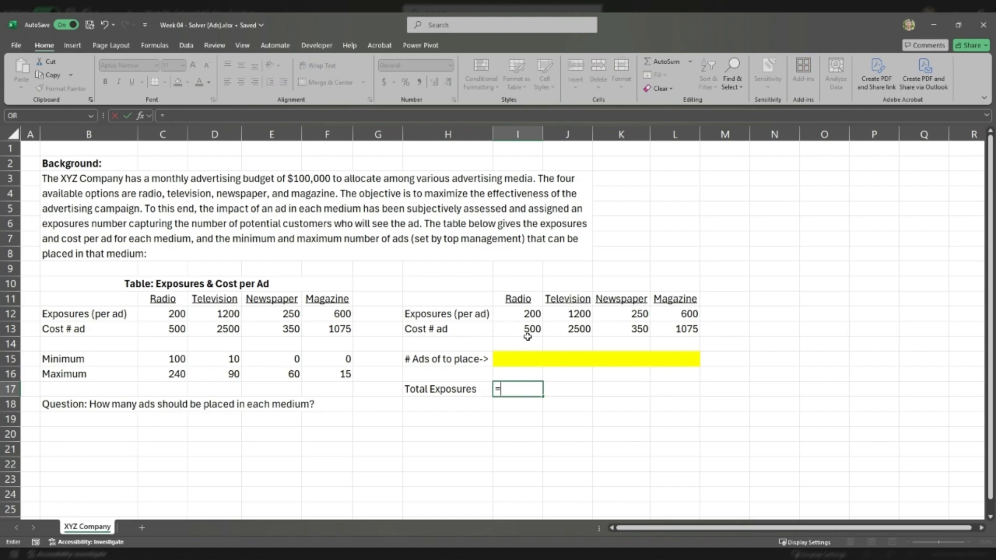
{"action": "left_click", "coordinate": [523, 313]}
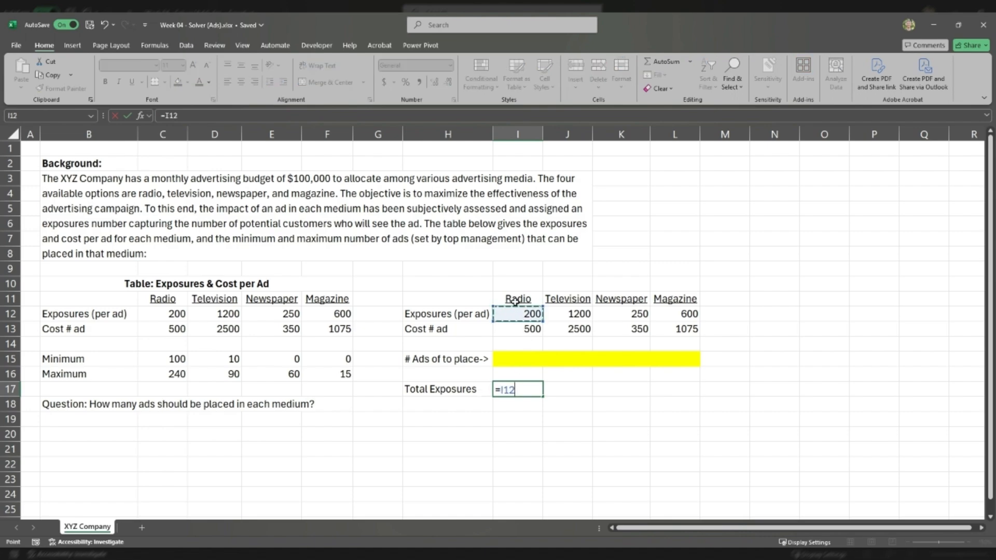
{"action": "type", "text": "*"}
{"action": "left_click", "coordinate": [517, 357]}
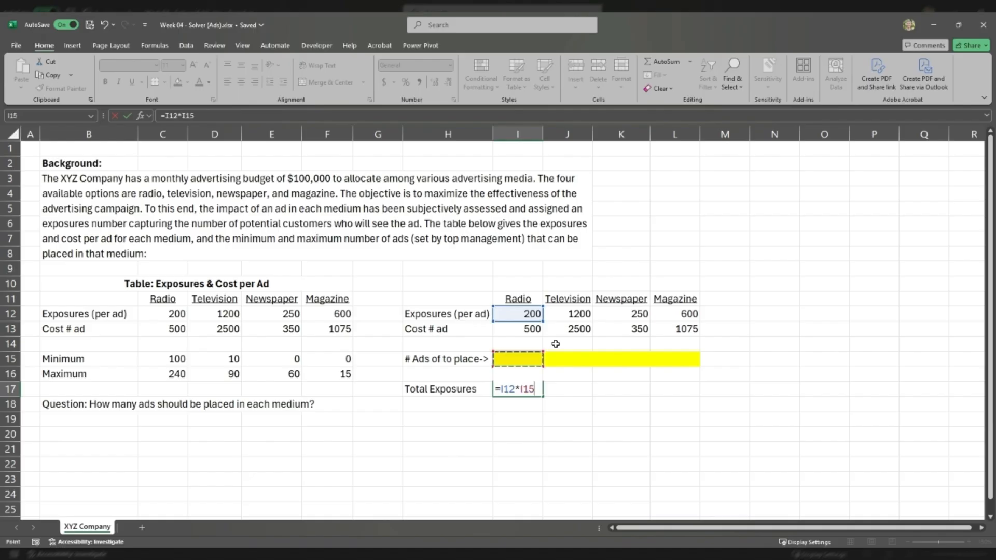
{"action": "key", "text": "Return"}
Step: Copy the Radio exposures formula from I17 across to J17:L17 for Television, Newspaper and Magazine
{"action": "key", "text": "Up"}
{"action": "key", "text": "Right"}
{"action": "key", "text": "ctrl+c"}
{"action": "key", "text": "Right"}
{"action": "key", "text": "ctrl+v"}
{"action": "key", "text": "Right"}
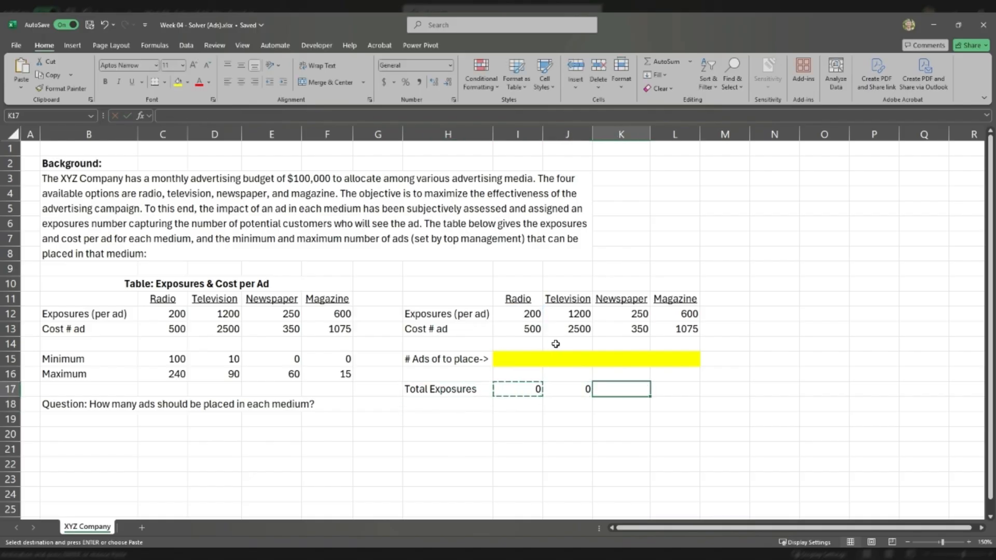
{"action": "key", "text": "ctrl+v"}
{"action": "key", "text": "Right"}
{"action": "key", "text": "ctrl+v"}
{"action": "key", "text": "Right"}
Step: Add a centred "Total" heading in M16 and sum I17:L17 in M17
{"action": "key", "text": "Up"}
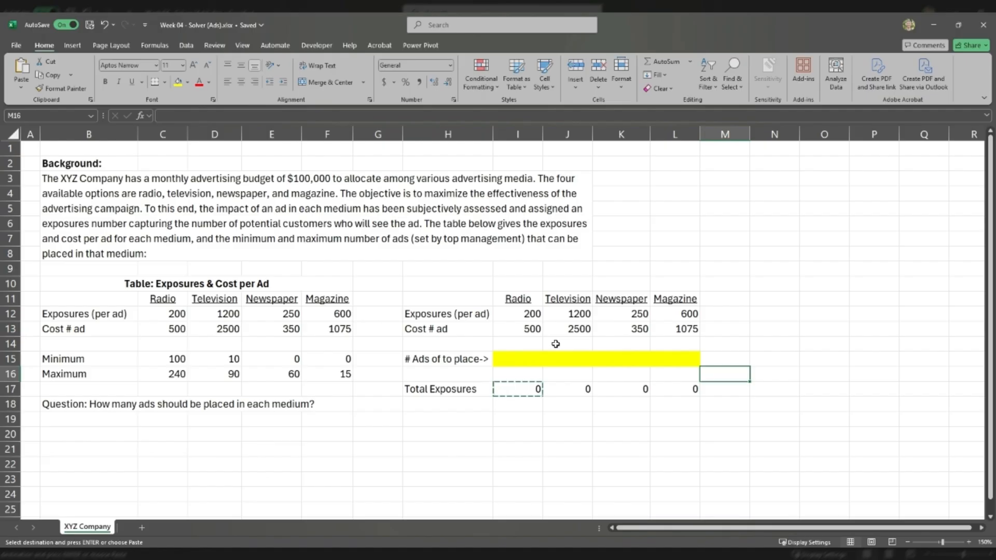
{"action": "type", "text": "Total"}
{"action": "key", "text": "Return"}
{"action": "type", "text": "=sum"}
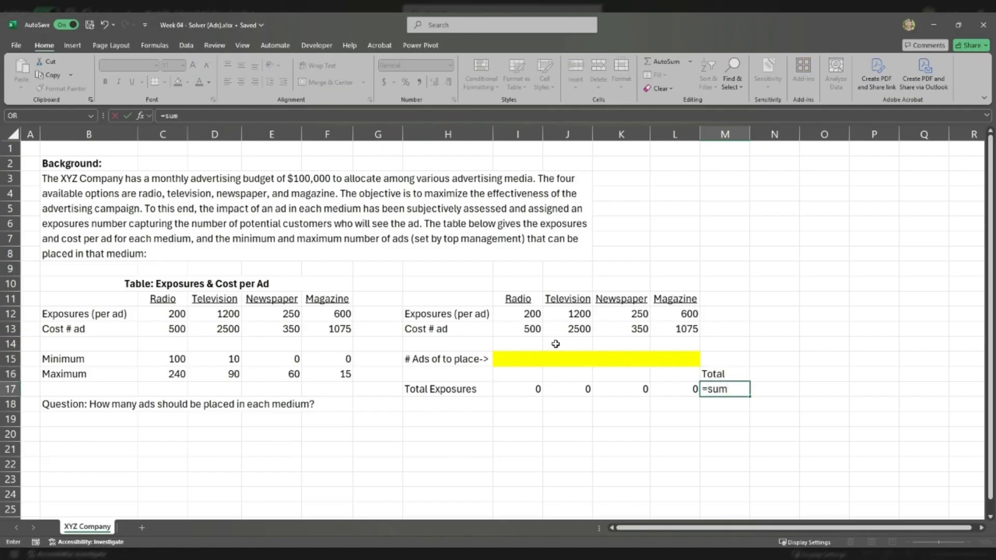
{"action": "key", "text": "Tab"}
{"action": "key", "text": "Left"}
{"action": "key", "text": "shift+Left"}
{"action": "key", "text": "shift+Left"}
{"action": "key", "text": "shift+Left"}
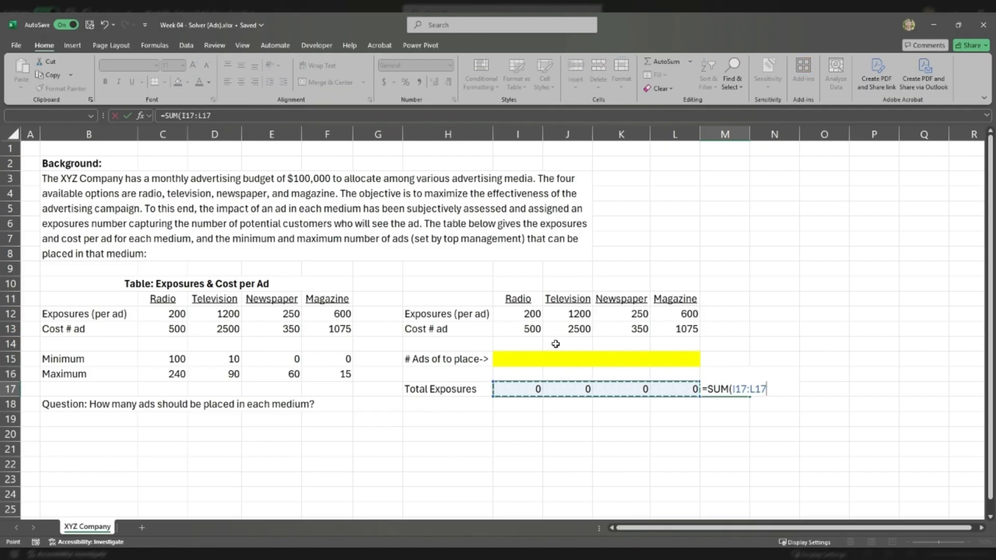
{"action": "key", "text": "ctrl+Return"}
{"action": "key", "text": "Up"}
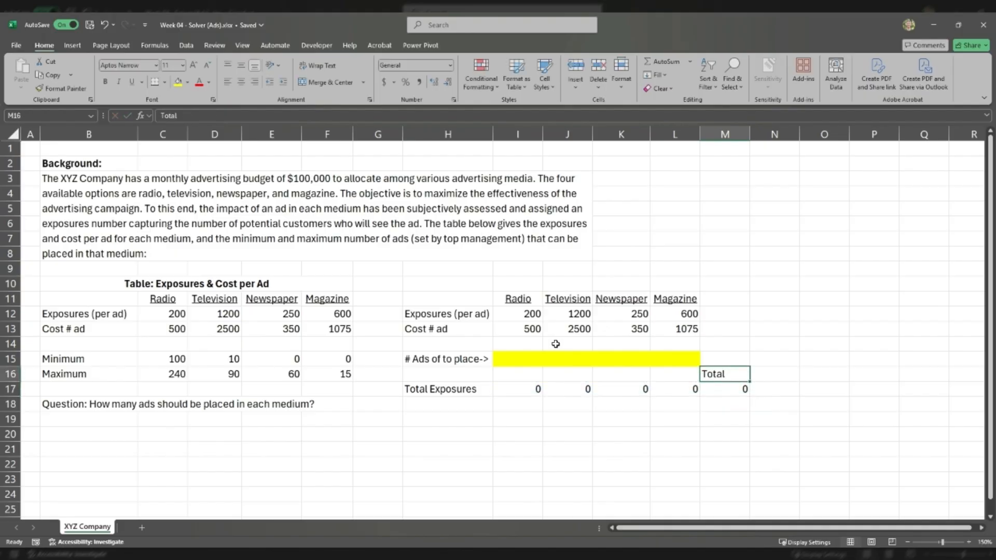
{"action": "left_click", "coordinate": [239, 82]}
Step: Review the Radio exposures formula in I17 and test it with 5 ads in I15
{"action": "left_click", "coordinate": [534, 386]}
{"action": "double_click", "coordinate": [534, 386]}
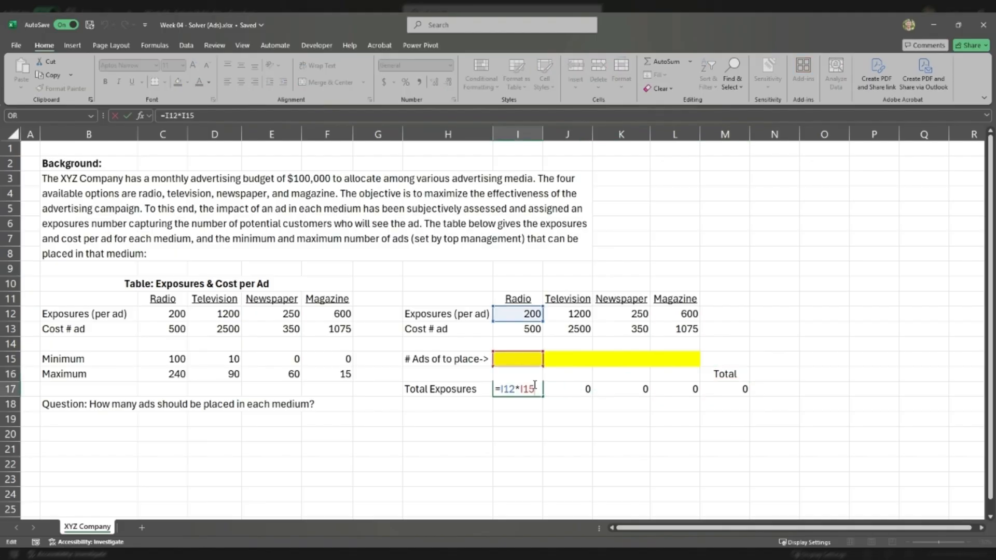
{"action": "key", "text": "Tab"}
{"action": "left_click", "coordinate": [541, 360]}
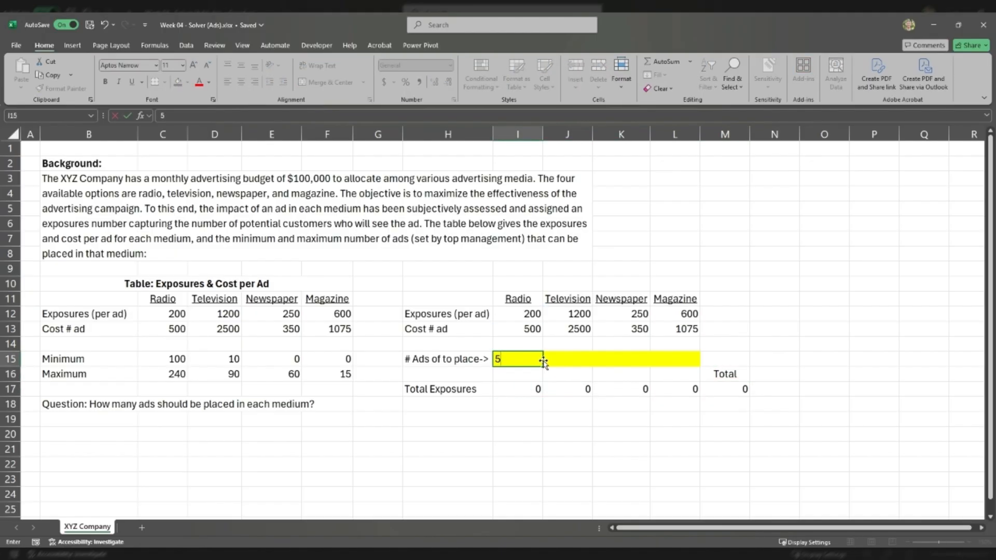
{"action": "key", "text": "Return"}
{"action": "left_click", "coordinate": [523, 390]}
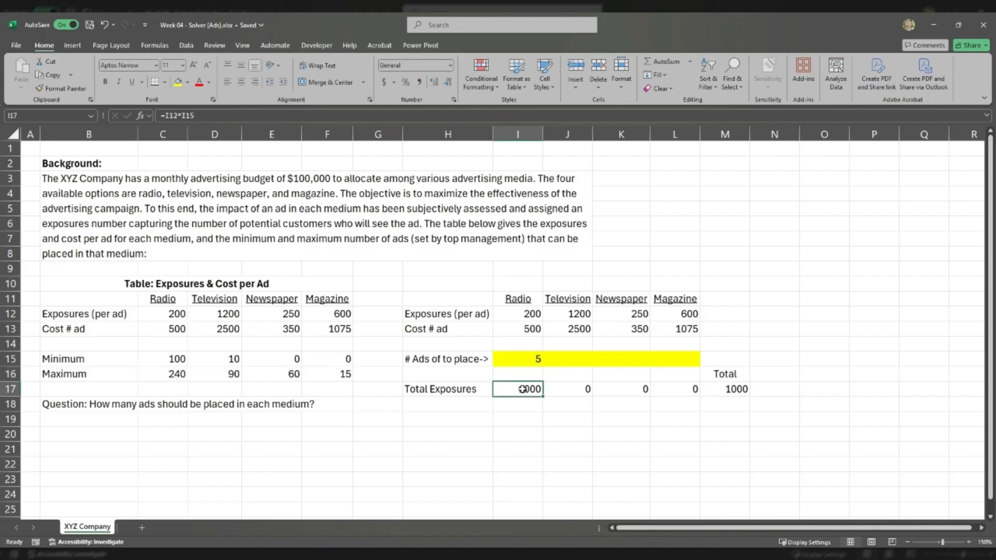
{"action": "left_click", "coordinate": [530, 360]}
{"action": "left_click", "coordinate": [529, 314]}
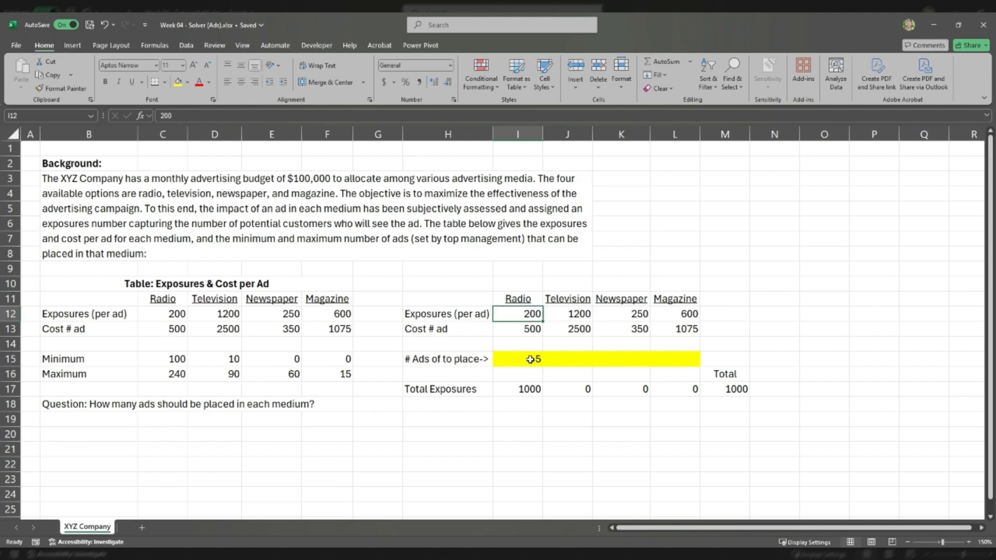
Step: Test the Newspaper exposures with 1 ad in K15 and check the formula in K17
{"action": "left_click", "coordinate": [623, 358]}
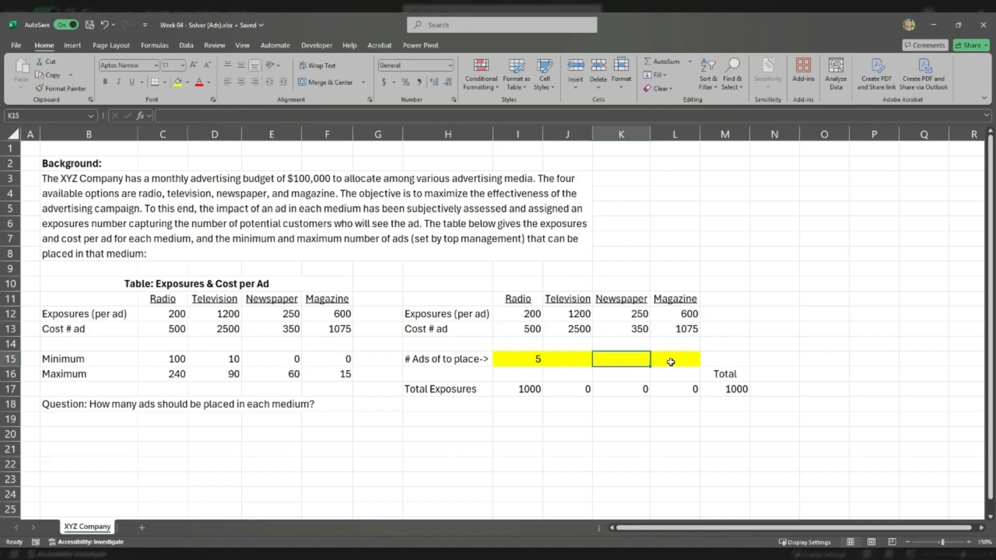
{"action": "type", "text": "1"}
{"action": "key", "text": "Return"}
{"action": "left_click", "coordinate": [635, 383]}
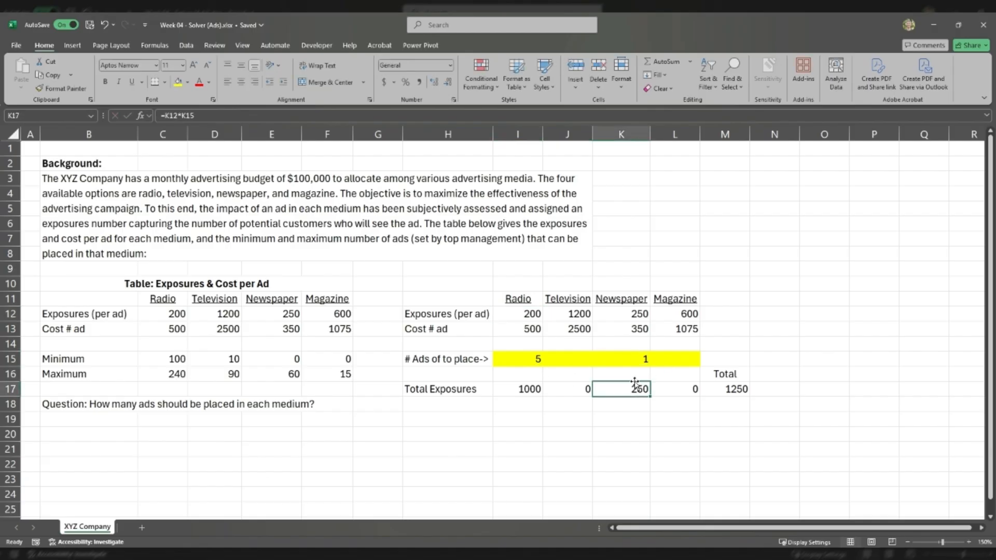
{"action": "left_click", "coordinate": [635, 319]}
{"action": "double_click", "coordinate": [637, 386]}
{"action": "key", "text": "Escape"}
{"action": "mouse_move", "coordinate": [670, 364]}
{"action": "left_mouse_down"}
{"action": "mouse_move", "coordinate": [534, 357]}
{"action": "mouse_move", "coordinate": [676, 355]}
{"action": "left_mouse_up"}
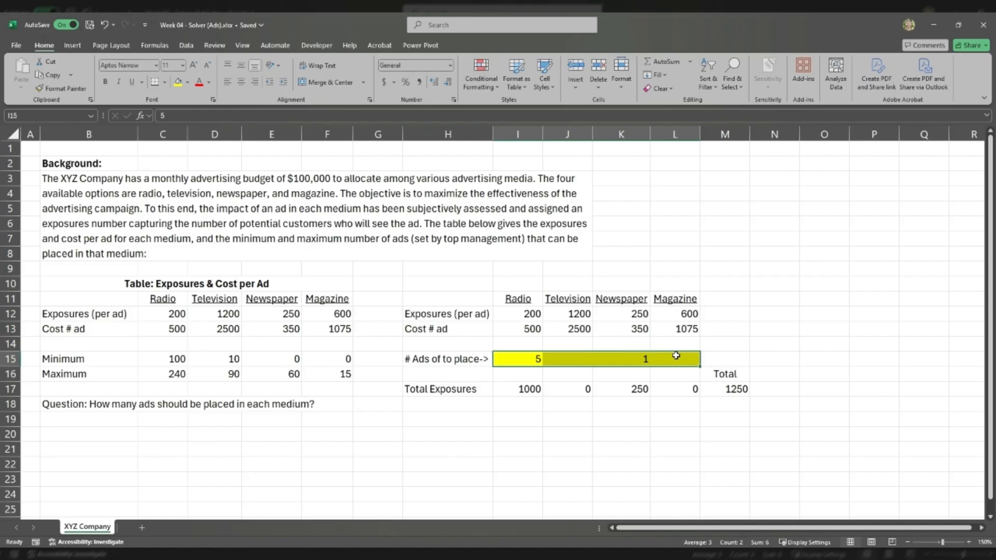
Step: Check the SUM formula in the total exposures cell M17 and fill that cell with yellow
{"action": "left_click", "coordinate": [739, 388]}
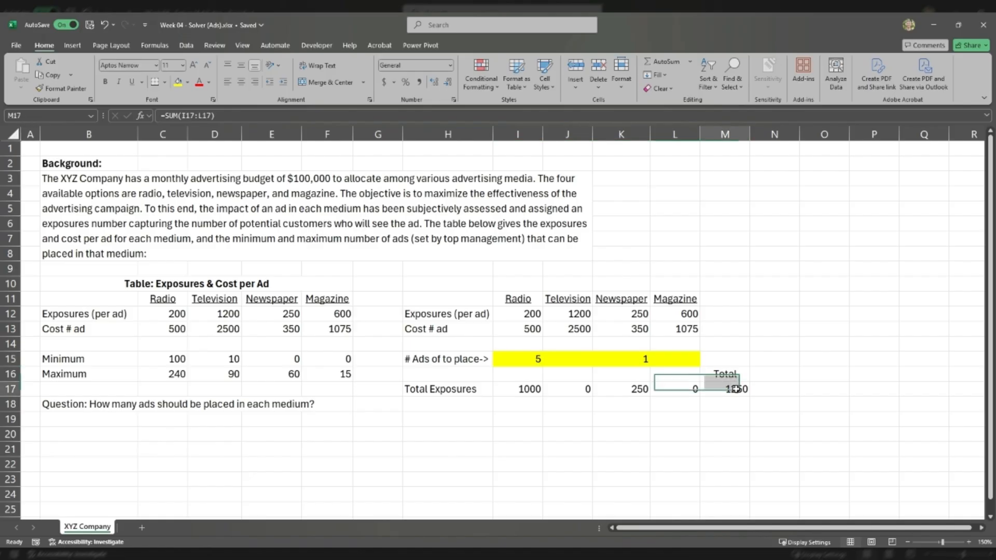
{"action": "double_click", "coordinate": [737, 389]}
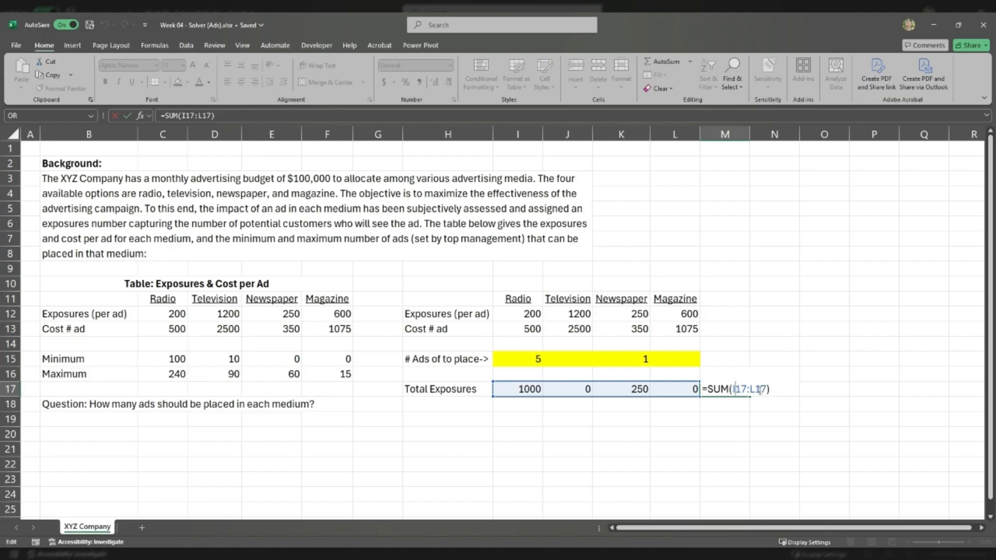
{"action": "key", "text": "Return"}
{"action": "left_click", "coordinate": [732, 379]}
{"action": "left_click", "coordinate": [723, 387]}
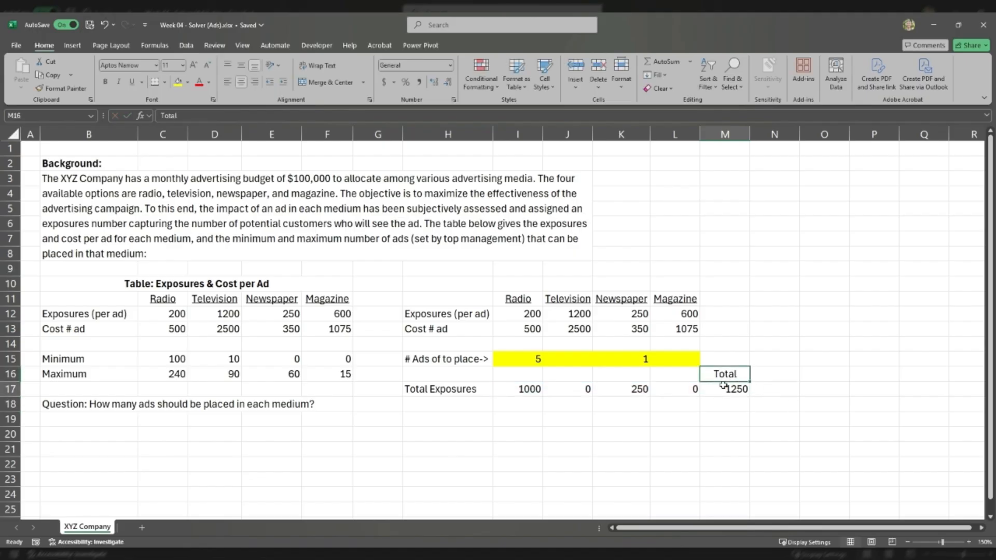
{"action": "left_click", "coordinate": [178, 83]}
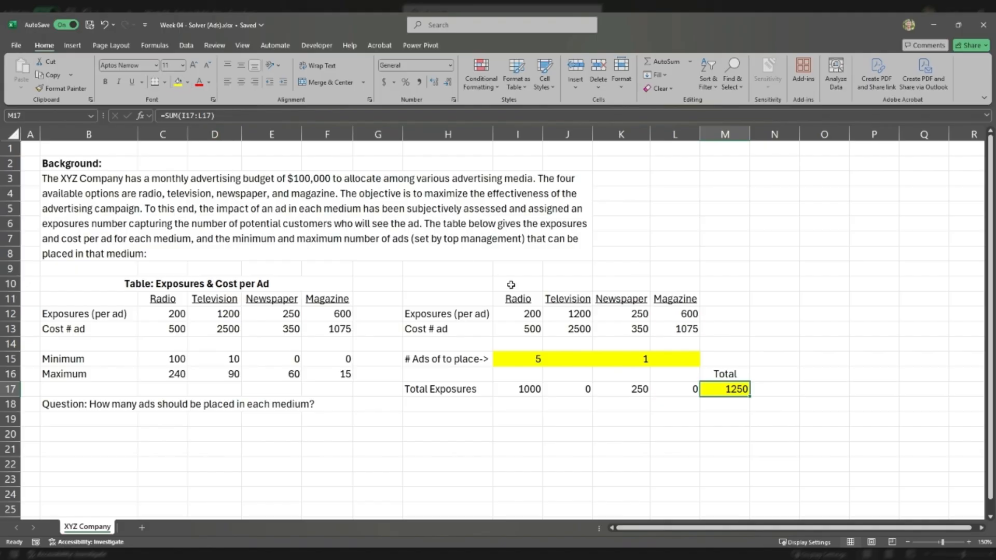
Step: Review the ad-count cells I15:L15 alongside the total exposures in M17
{"action": "left_click", "coordinate": [521, 355]}
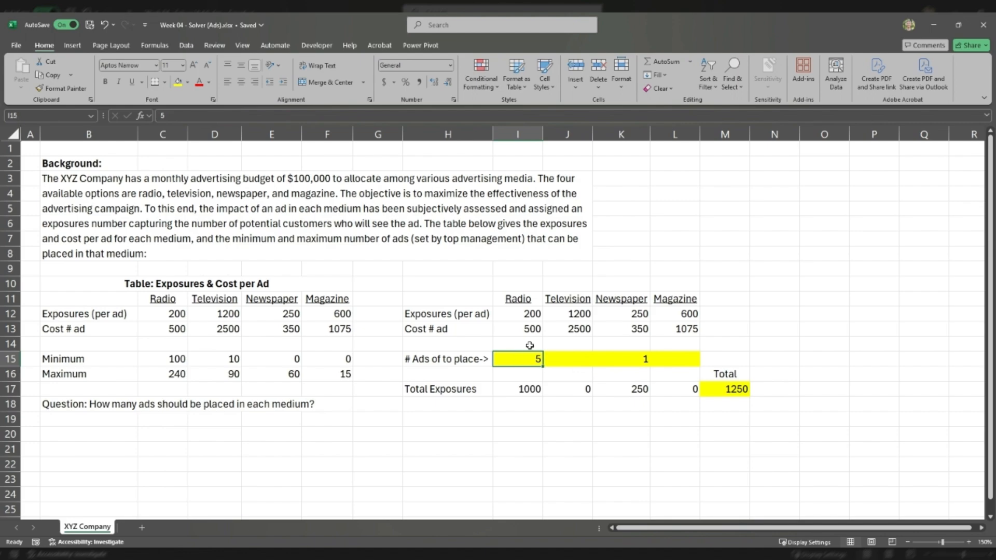
{"action": "left_click", "coordinate": [567, 356]}
{"action": "left_click", "coordinate": [605, 359]}
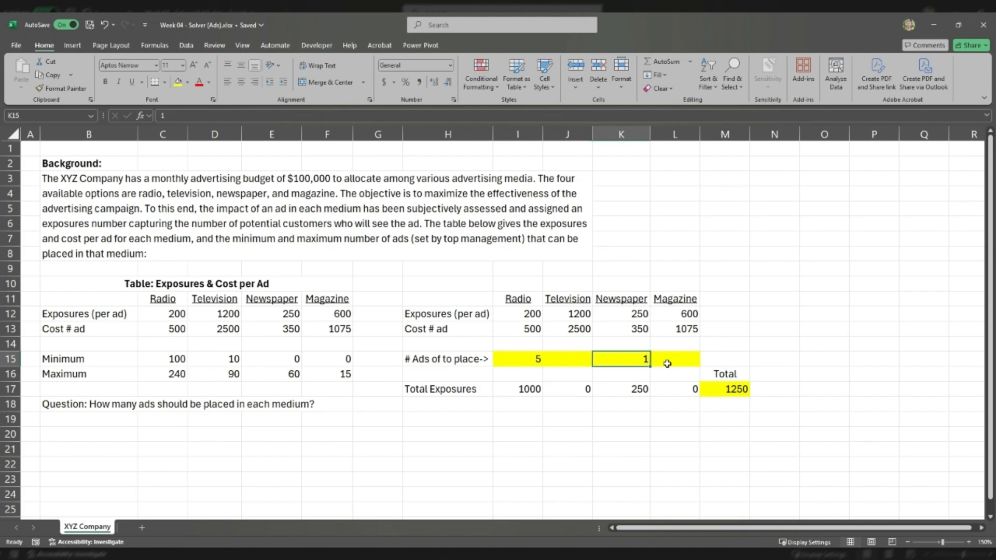
{"action": "left_click", "coordinate": [665, 362]}
{"action": "left_click", "coordinate": [733, 389]}
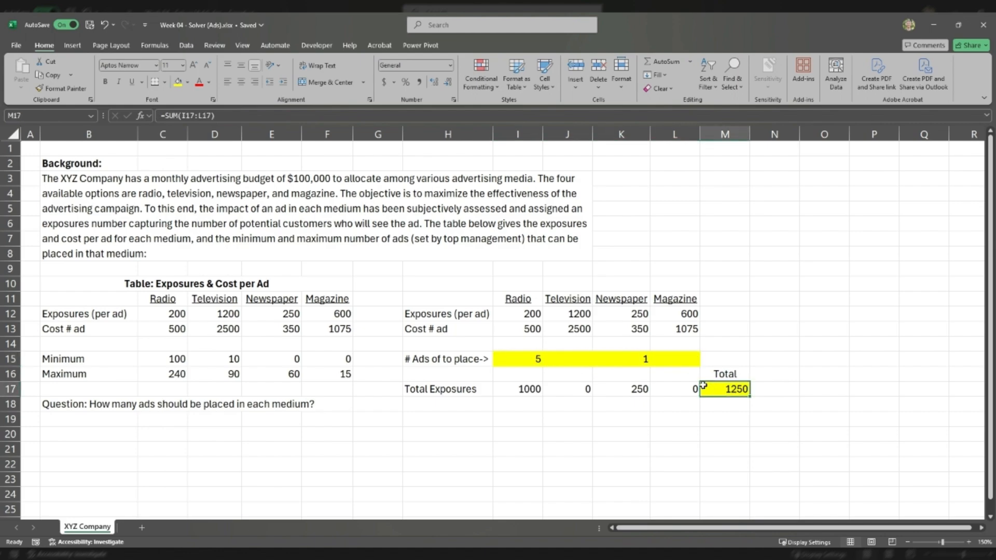
{"action": "left_click_drag", "start_coordinate": [514, 358], "coordinate": [660, 355]}
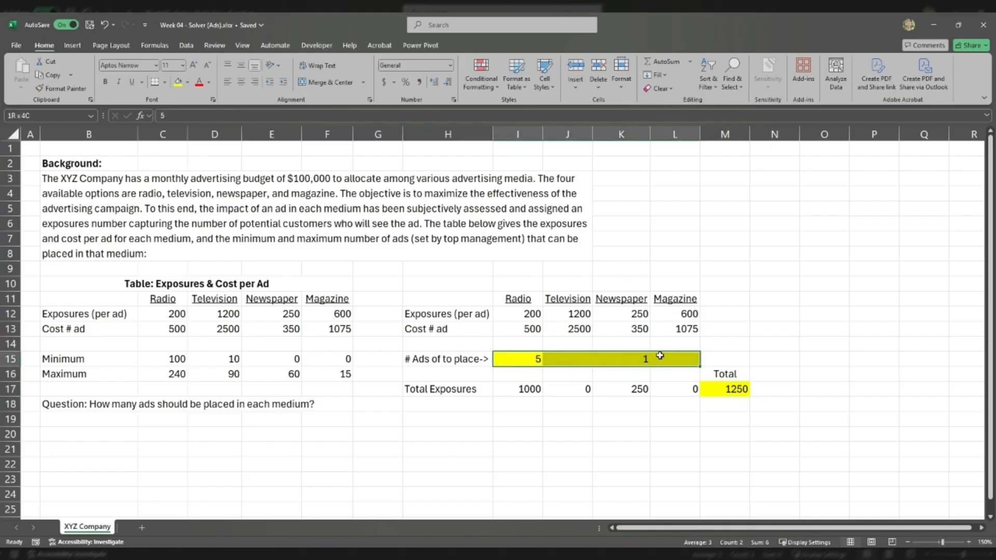
Step: Test the total exposures with 99999 Television, 9999 Newspaper and 9999 Magazine ads in J15:L15
{"action": "left_click", "coordinate": [589, 358]}
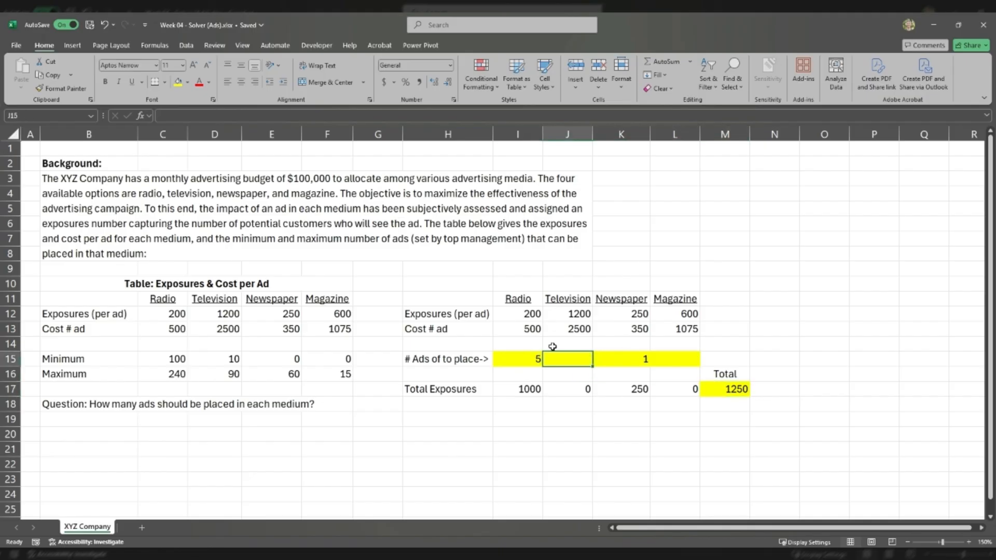
{"action": "type", "text": "99999"}
{"action": "key", "text": "Tab"}
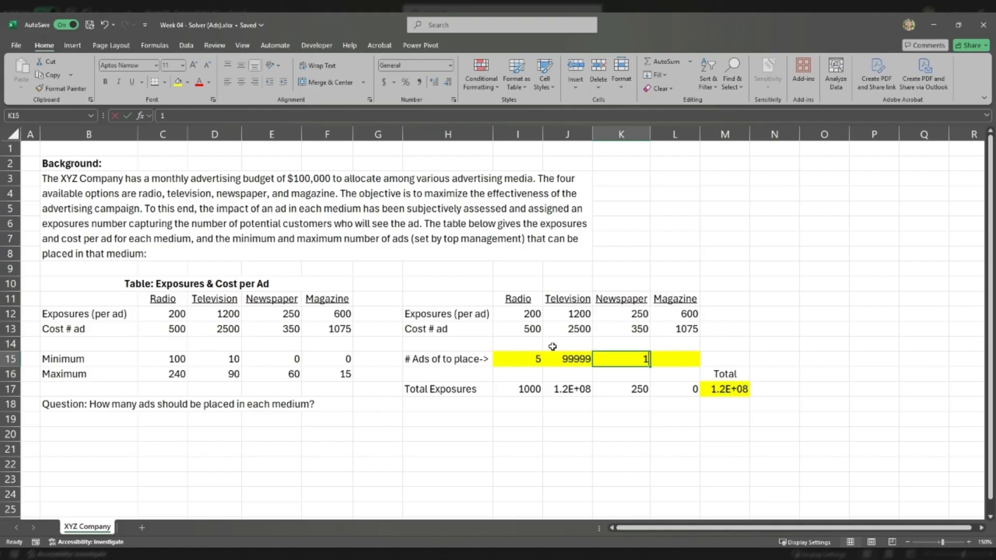
{"action": "type", "text": "9999"}
{"action": "key", "text": "Tab"}
{"action": "key", "text": "Tab"}
{"action": "key", "text": "shift+Tab"}
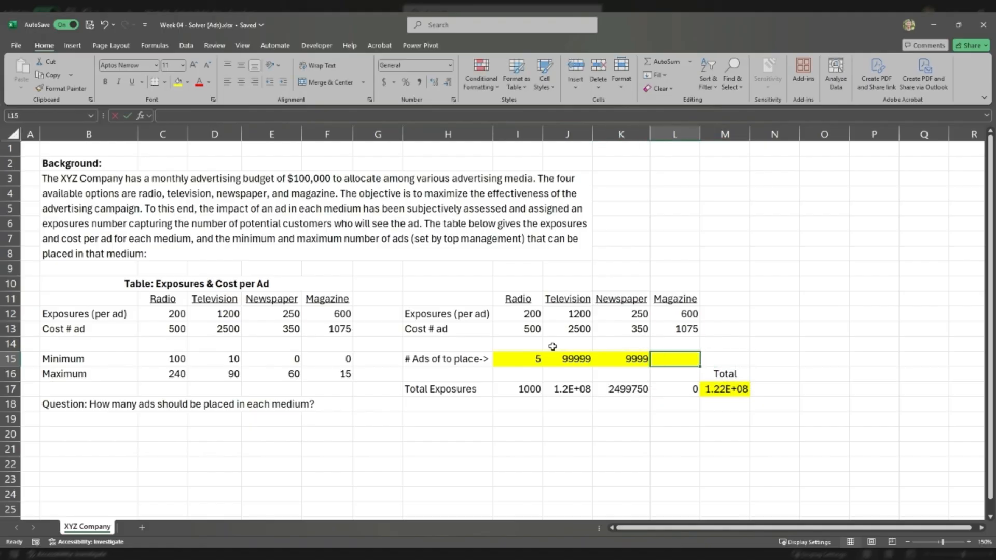
{"action": "type", "text": "9999"}
{"action": "key", "text": "Return"}
{"action": "left_click", "coordinate": [737, 389]}
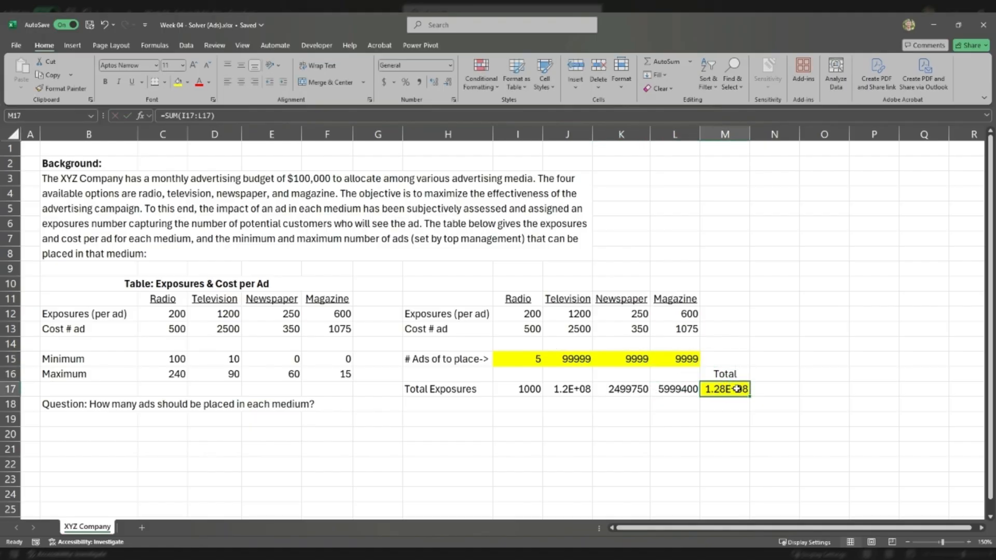
Step: Clear the test ad counts from all four media in I15:L15
{"action": "left_click", "coordinate": [682, 358]}
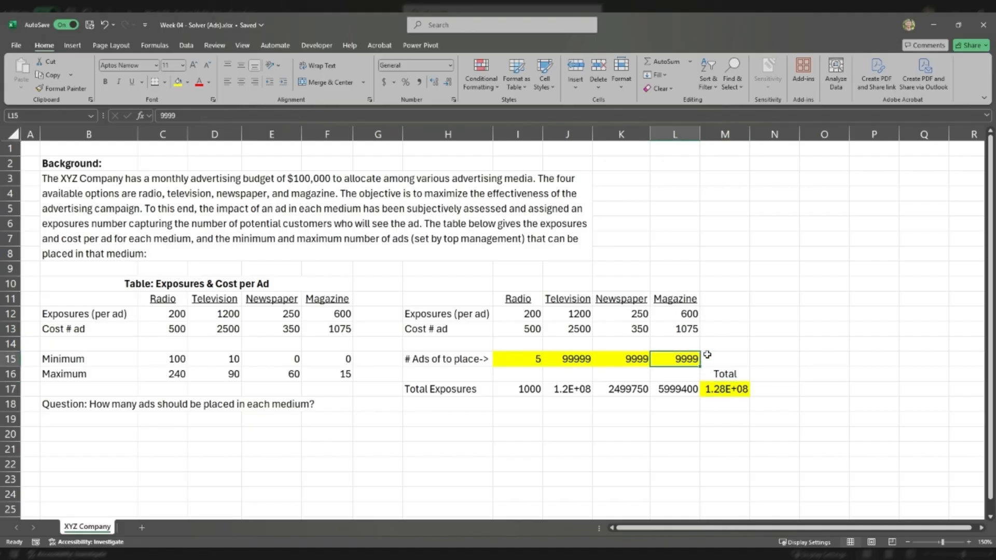
{"action": "key", "text": "Delete"}
{"action": "key", "text": "Left"}
{"action": "key", "text": "Delete"}
{"action": "key", "text": "Left"}
{"action": "key", "text": "Delete"}
{"action": "key", "text": "Left"}
{"action": "key", "text": "Delete"}
{"action": "key", "text": "Left"}
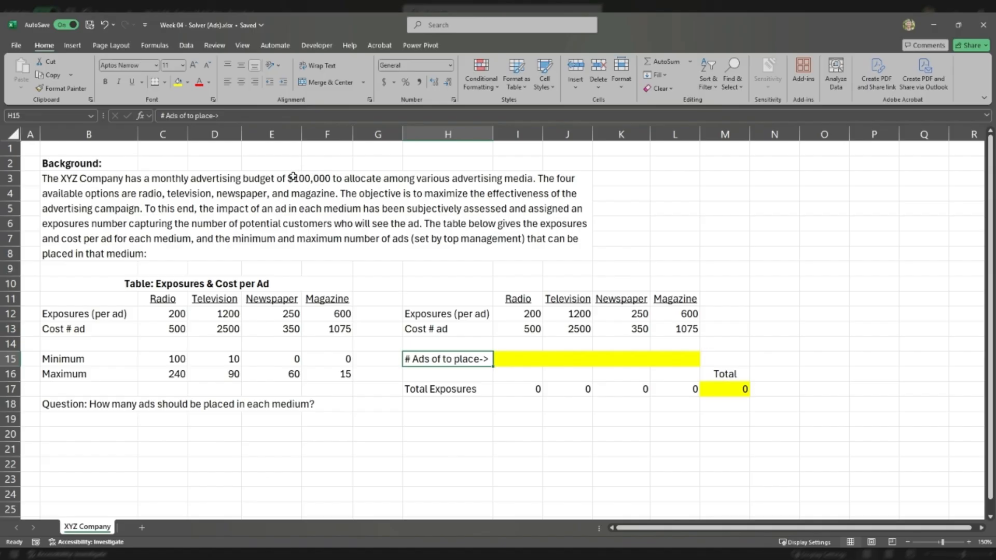
Step: Label H18 "Cost->" below the Total Exposures label
{"action": "left_click", "coordinate": [460, 406]}
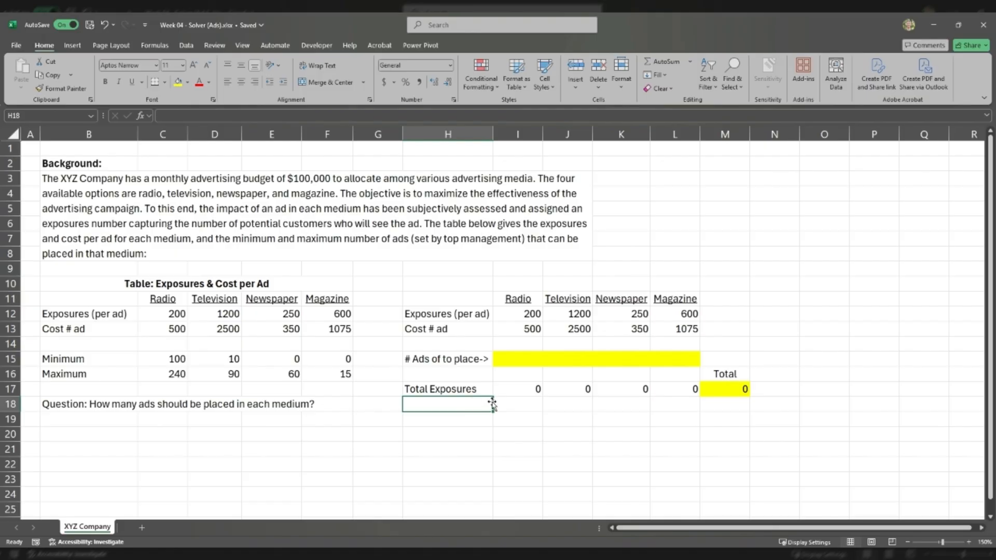
{"action": "type", "text": "Total"}
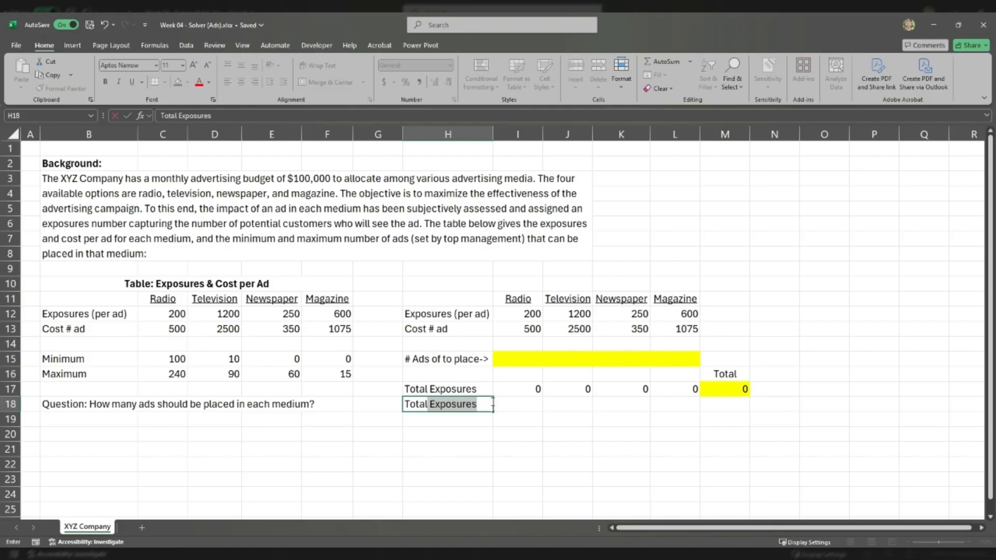
{"action": "key", "text": "BackSpace"}
{"action": "key", "text": "BackSpace"}
{"action": "key", "text": "BackSpace"}
{"action": "key", "text": "BackSpace"}
{"action": "key", "text": "BackSpace"}
{"action": "key", "text": "BackSpace"}
{"action": "key", "text": "BackSpace"}
{"action": "type", "text": "Cos"}
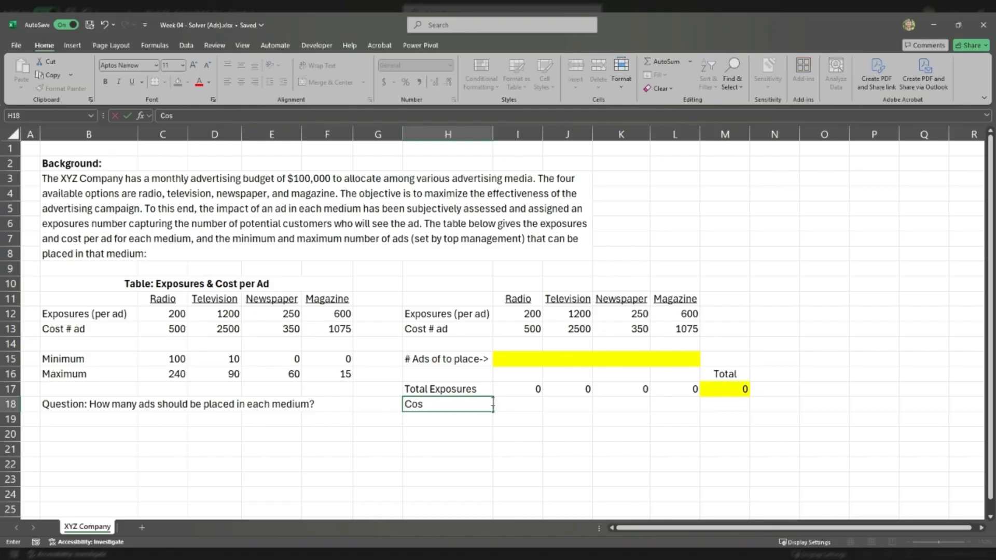
{"action": "type", "text": "t->"}
{"action": "key", "text": "Tab"}
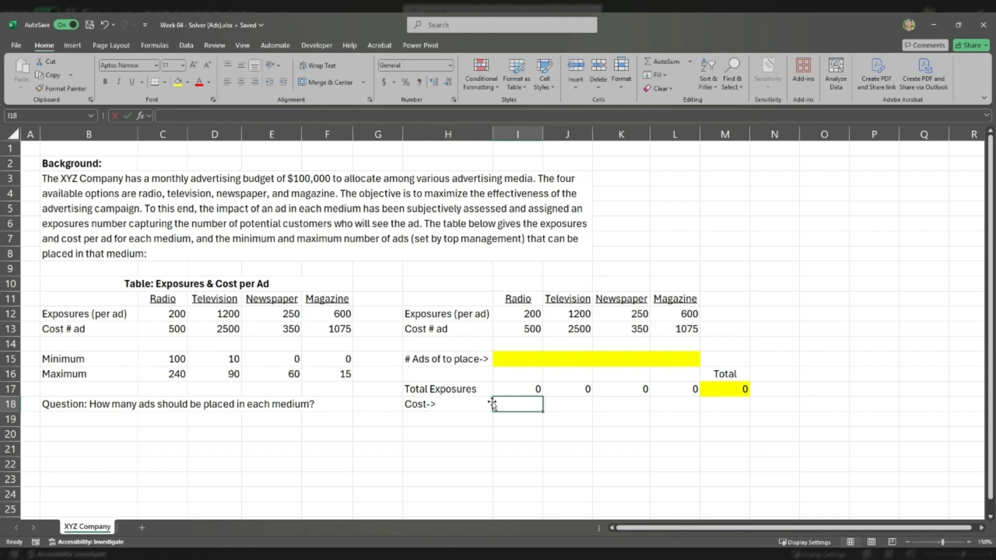
Step: Enter the Radio cost formula =I15*I13 in I18
{"action": "type", "text": "="}
{"action": "key", "text": "Up"}
{"action": "key", "text": "Up"}
{"action": "key", "text": "Up"}
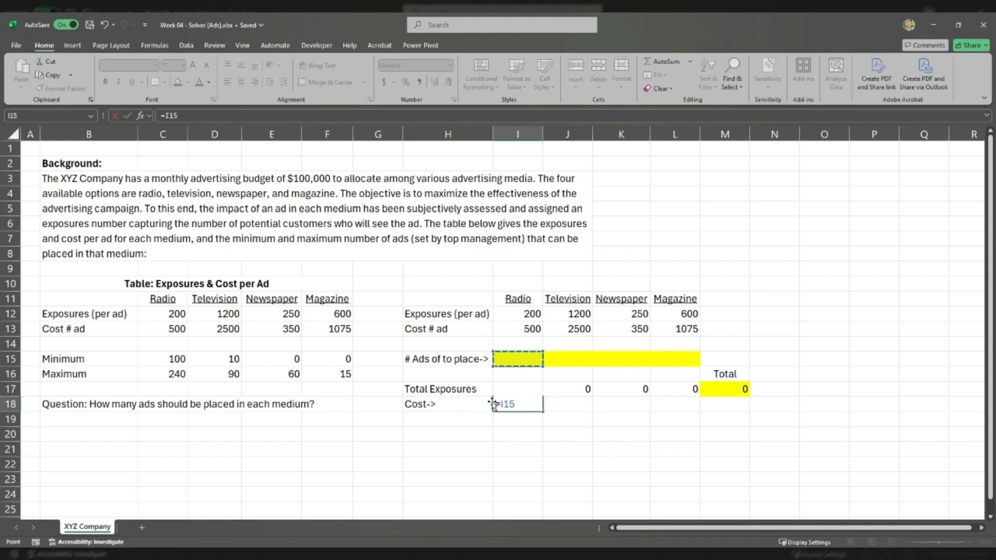
{"action": "type", "text": "*"}
{"action": "left_click", "coordinate": [507, 326]}
{"action": "key", "text": "ctrl+Return"}
Step: Copy the Radio cost formula from I18 across to J18:L18 for Television, Newspaper and Magazine
{"action": "key", "text": "ctrl+c"}
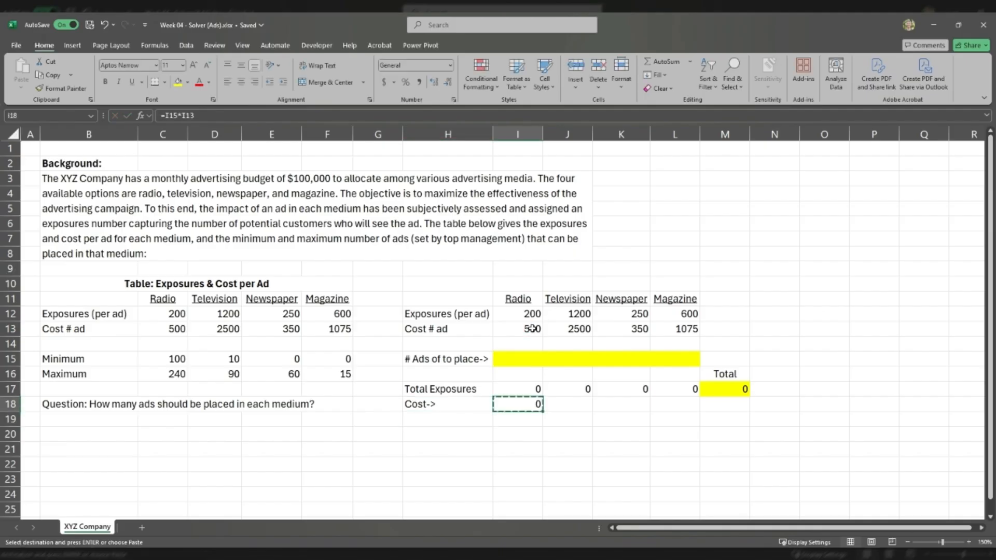
{"action": "key", "text": "Right"}
{"action": "key", "text": "ctrl+v"}
{"action": "key", "text": "Right"}
{"action": "key", "text": "ctrl+v"}
{"action": "key", "text": "Right"}
{"action": "key", "text": "ctrl+v"}
Step: Copy the total formula with its yellow fill from M17 to M18 for the cost row and check it
{"action": "key", "text": "Right"}
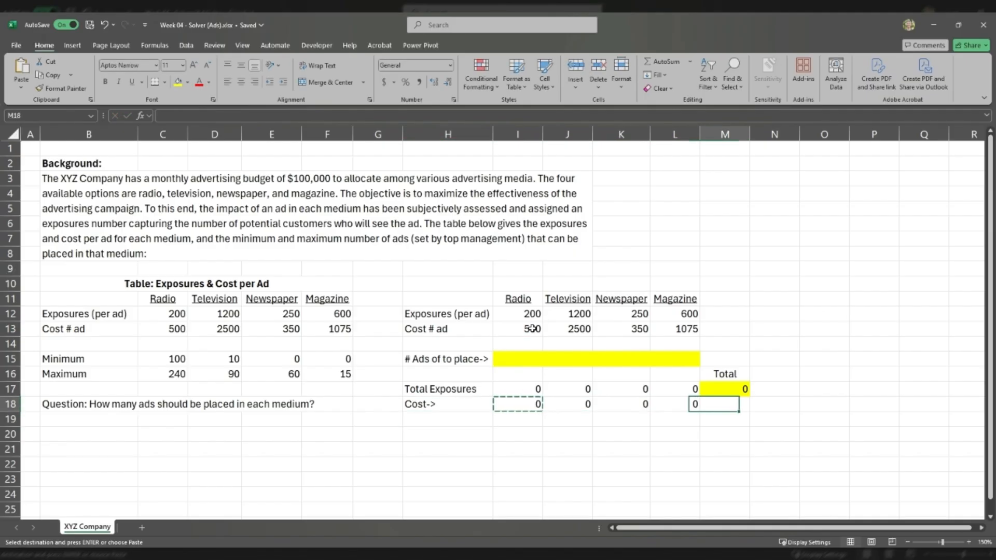
{"action": "key", "text": "Up"}
{"action": "key", "text": "ctrl+c"}
{"action": "key", "text": "Down"}
{"action": "key", "text": "ctrl+v"}
{"action": "key", "text": "Up"}
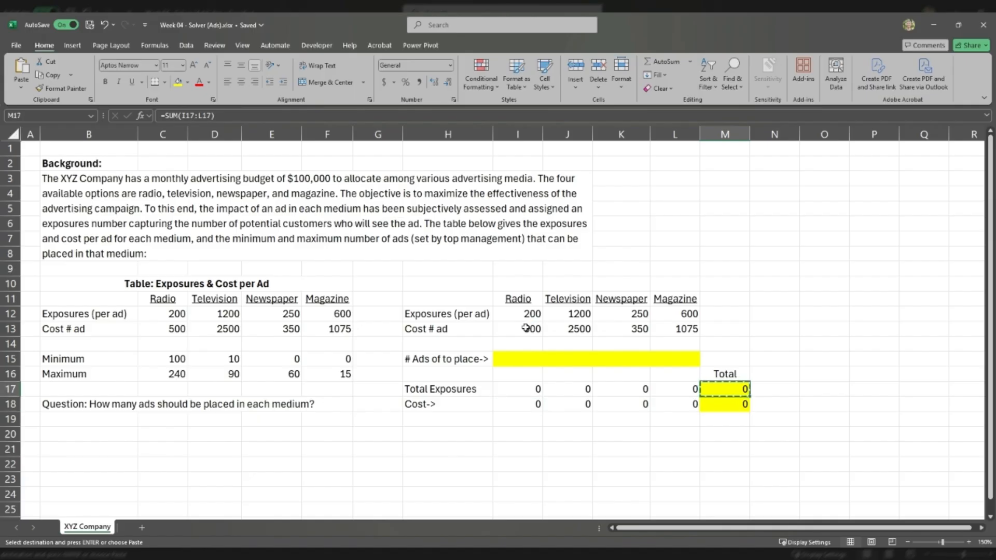
{"action": "double_click", "coordinate": [732, 404]}
{"action": "key", "text": "Return"}
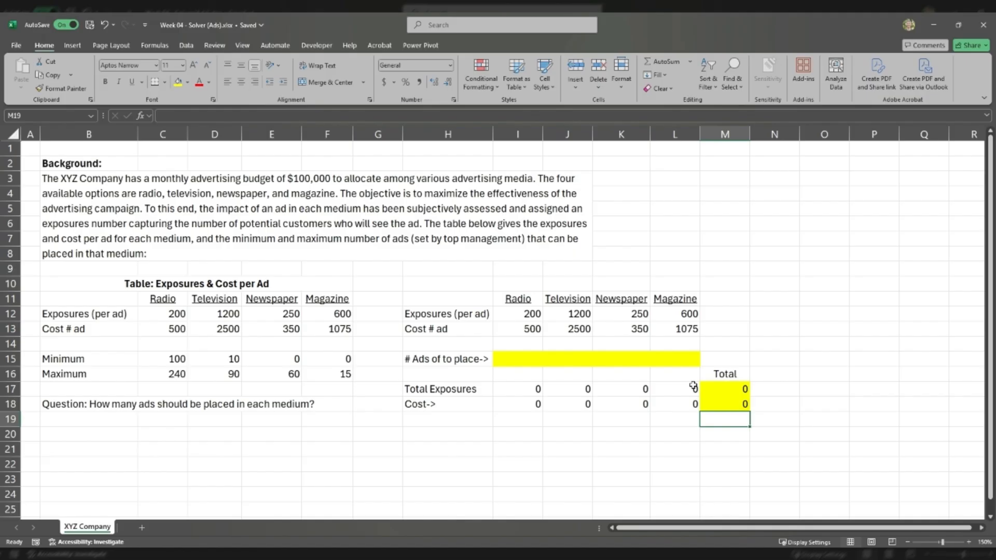
Step: Test the Television exposures and cost with 1 and 2 ads in J15, and clear the test value
{"action": "mouse_move", "coordinate": [674, 359]}
{"action": "left_mouse_down"}
{"action": "mouse_move", "coordinate": [528, 359]}
{"action": "mouse_move", "coordinate": [661, 359]}
{"action": "left_mouse_up"}
{"action": "left_click", "coordinate": [662, 359]}
{"action": "left_click", "coordinate": [589, 359]}
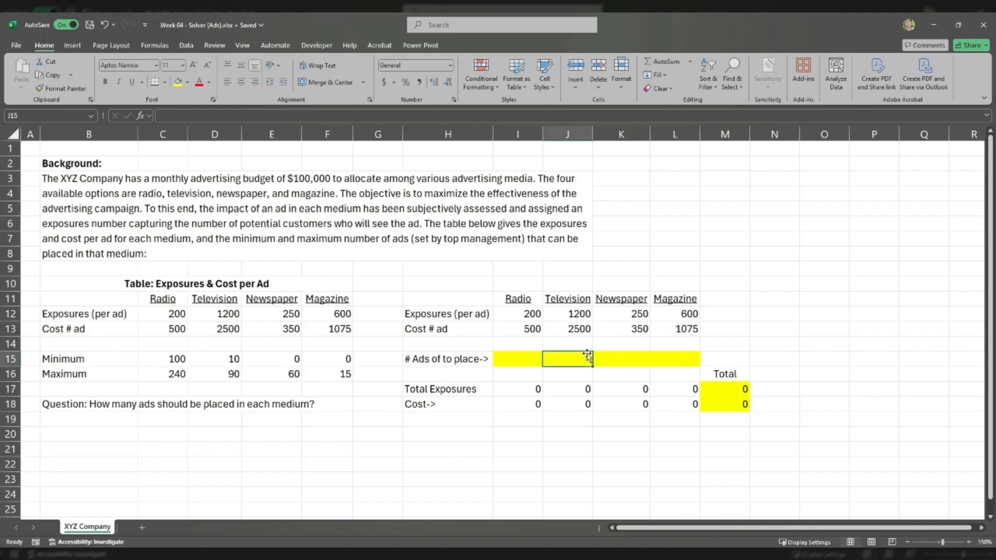
{"action": "type", "text": "1"}
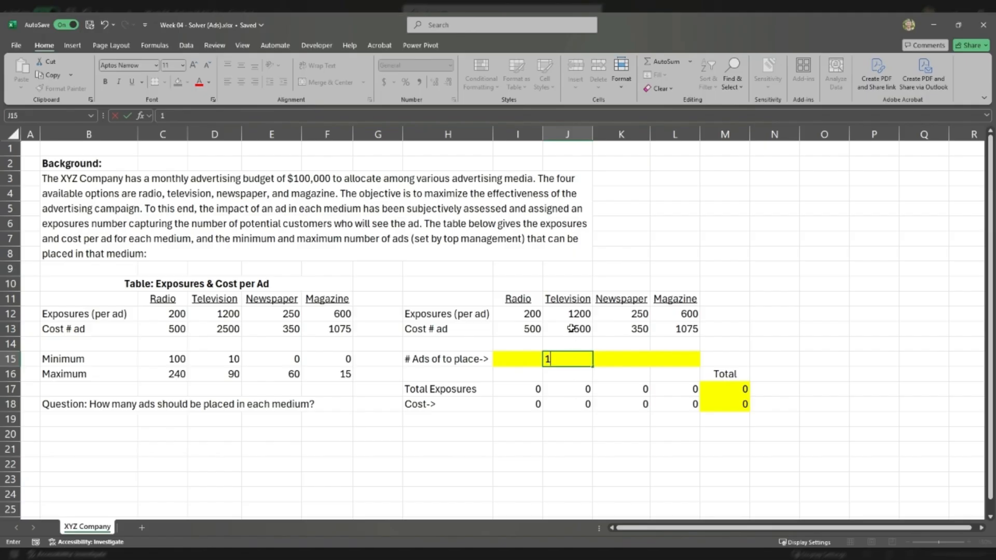
{"action": "key", "text": "Return"}
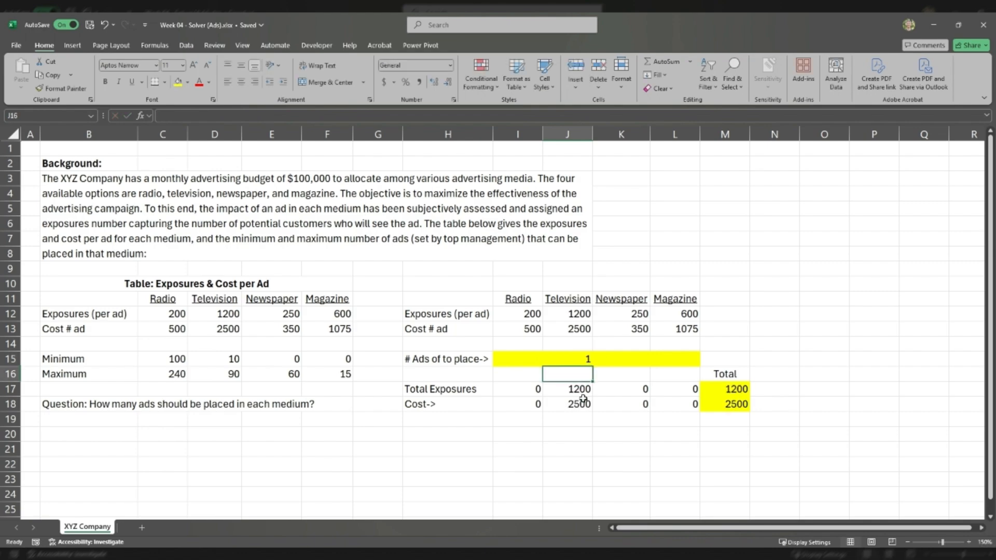
{"action": "left_click", "coordinate": [583, 401]}
{"action": "left_click", "coordinate": [589, 358]}
{"action": "type", "text": "2"}
{"action": "key", "text": "Return"}
{"action": "left_click", "coordinate": [590, 358]}
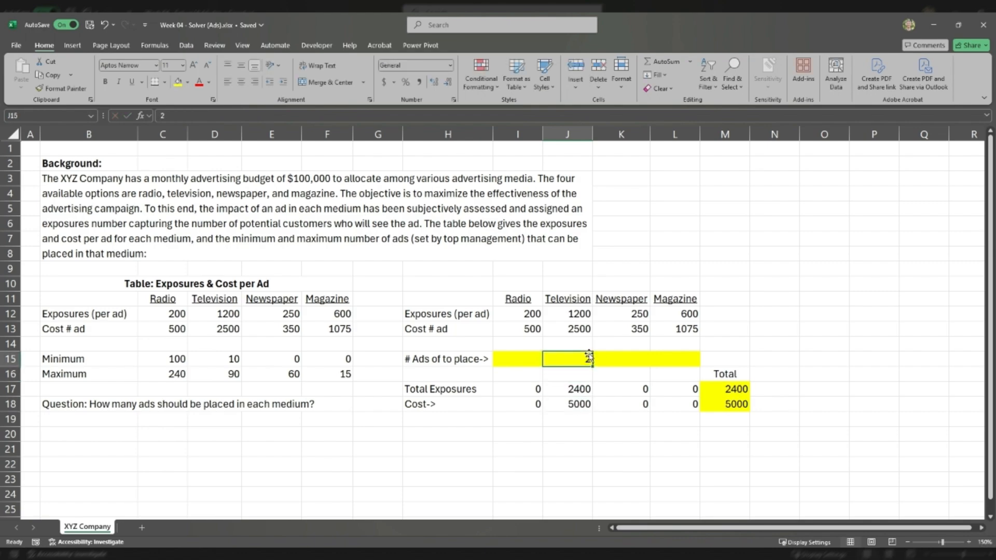
{"action": "key", "text": "Delete"}
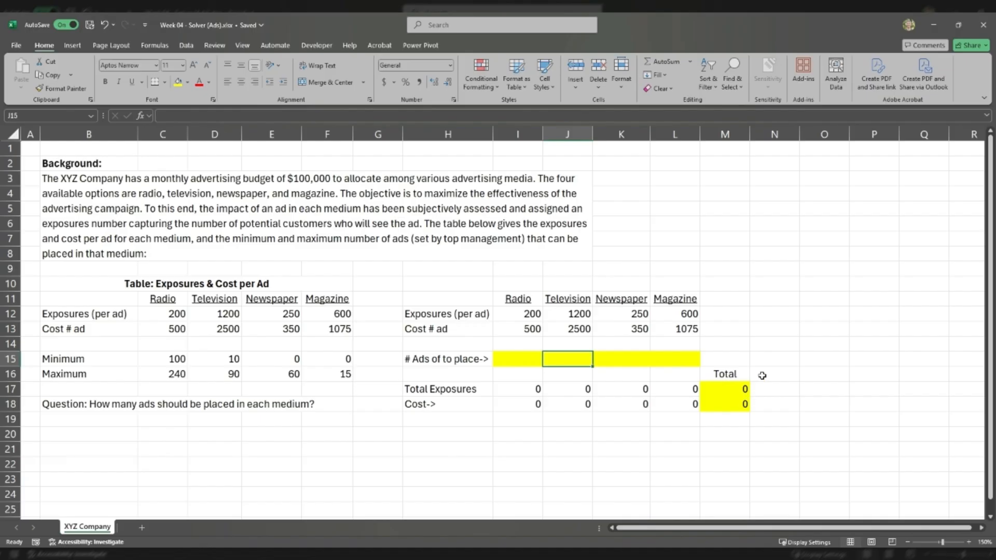
Step: Label cell L19 "Budget" and enter the budget of 100000 in M19
{"action": "left_click", "coordinate": [774, 404]}
{"action": "left_click", "coordinate": [822, 408]}
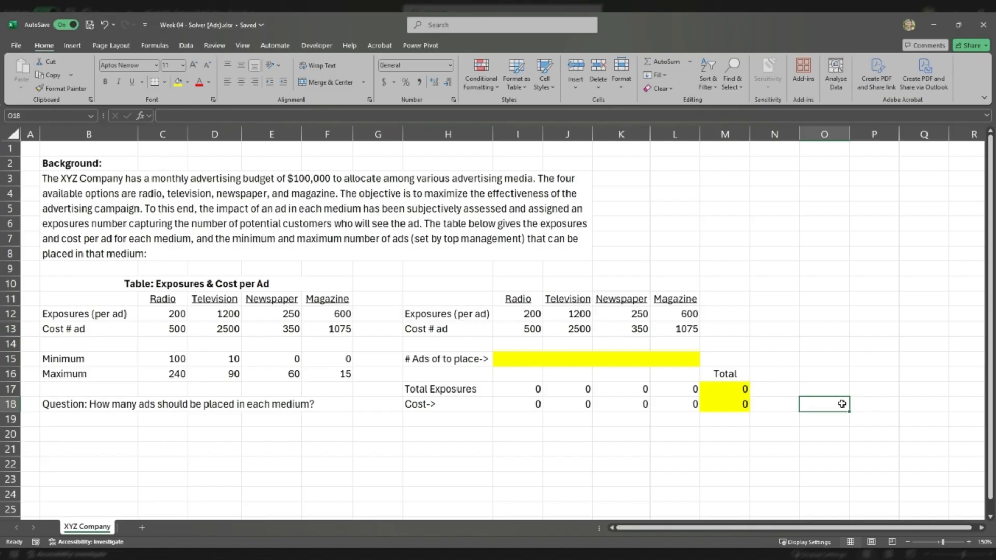
{"action": "key", "text": "Left"}
{"action": "key", "text": "Down"}
{"action": "key", "text": "Left"}
{"action": "key", "text": "Left"}
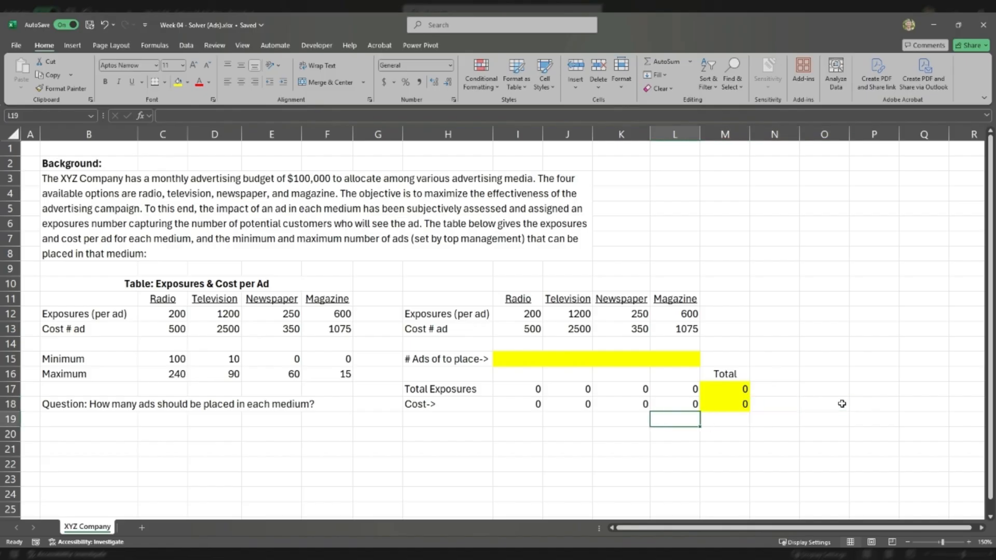
{"action": "type", "text": "Budget"}
{"action": "key", "text": "Tab"}
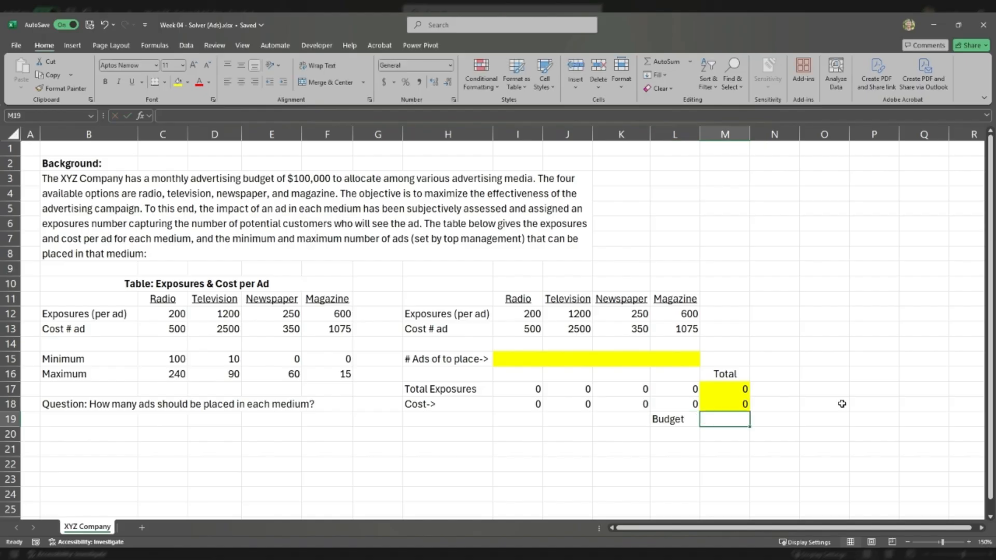
{"action": "type", "text": "10000"}
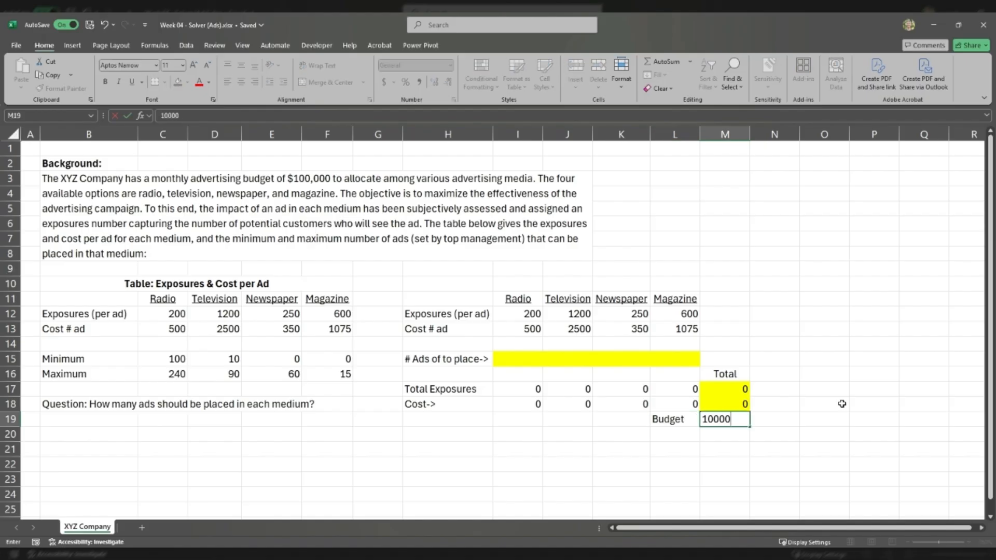
{"action": "type", "text": "0"}
{"action": "key", "text": "Return"}
Step: Format the budget in M19 with thousands separators and no decimals, and add a bottom border to the cell
{"action": "key", "text": "Up"}
{"action": "key", "text": "Right"}
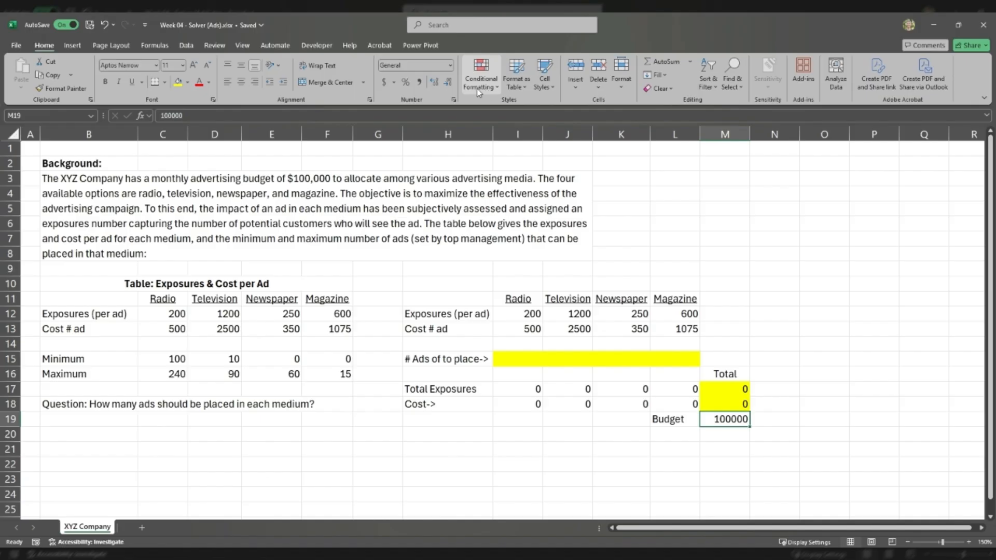
{"action": "left_click", "coordinate": [419, 82]}
{"action": "left_click", "coordinate": [447, 82]}
{"action": "left_click", "coordinate": [447, 82]}
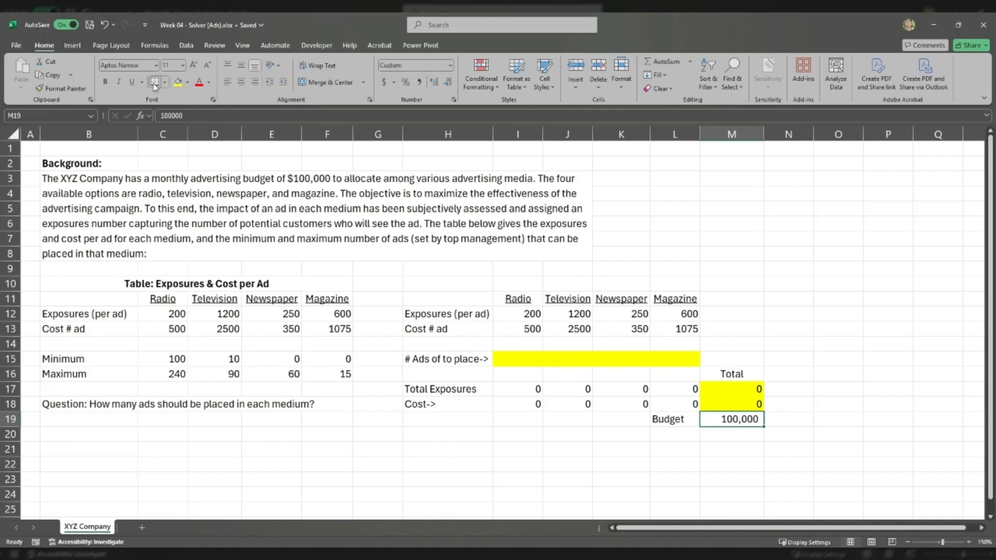
Step: Label cell L20 "Remaining Budget" below the Budget label
{"action": "left_click", "coordinate": [669, 434]}
{"action": "type", "text": "R"}
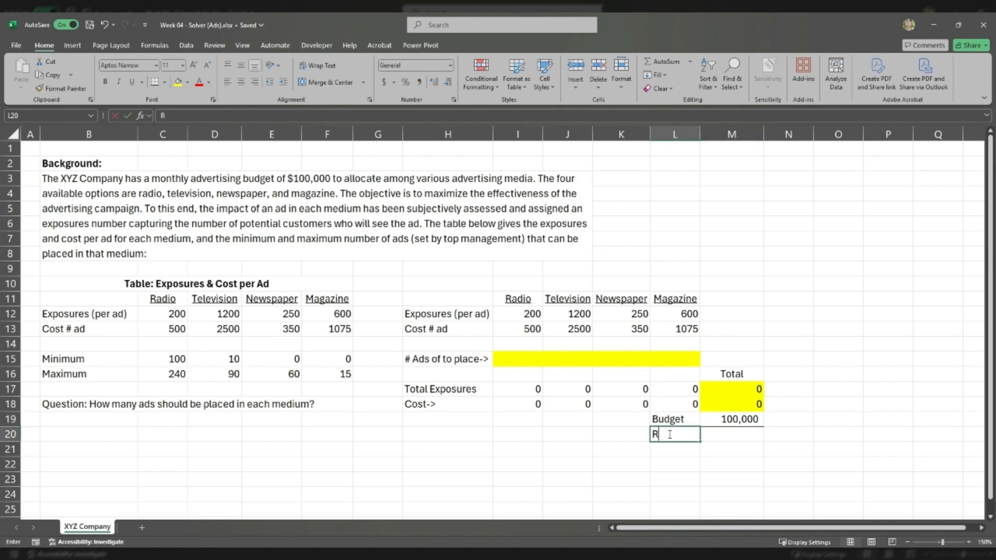
{"action": "type", "text": "emaining Bud"}
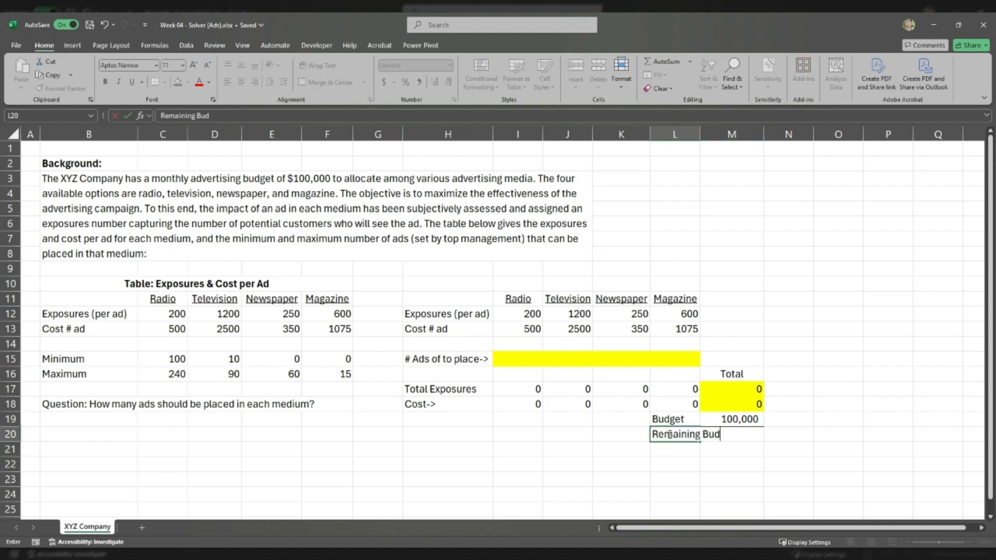
{"action": "type", "text": "get"}
{"action": "key", "text": "Right"}
Step: Enter the remaining budget formula =M19-M18 in M20 and right-align the labels in L19:L20
{"action": "type", "text": "="}
{"action": "key", "text": "Up"}
{"action": "type", "text": "-"}
{"action": "key", "text": "Up"}
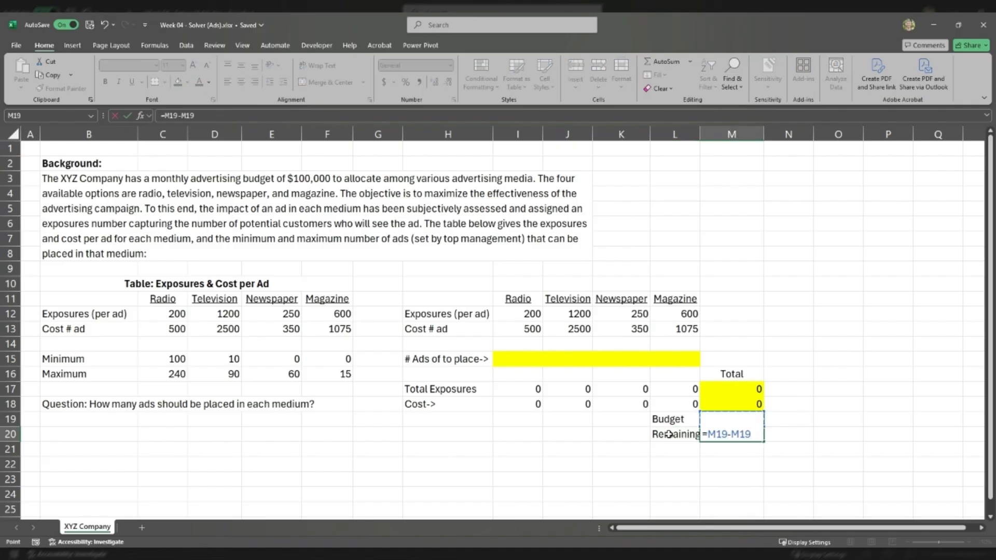
{"action": "key", "text": "Up"}
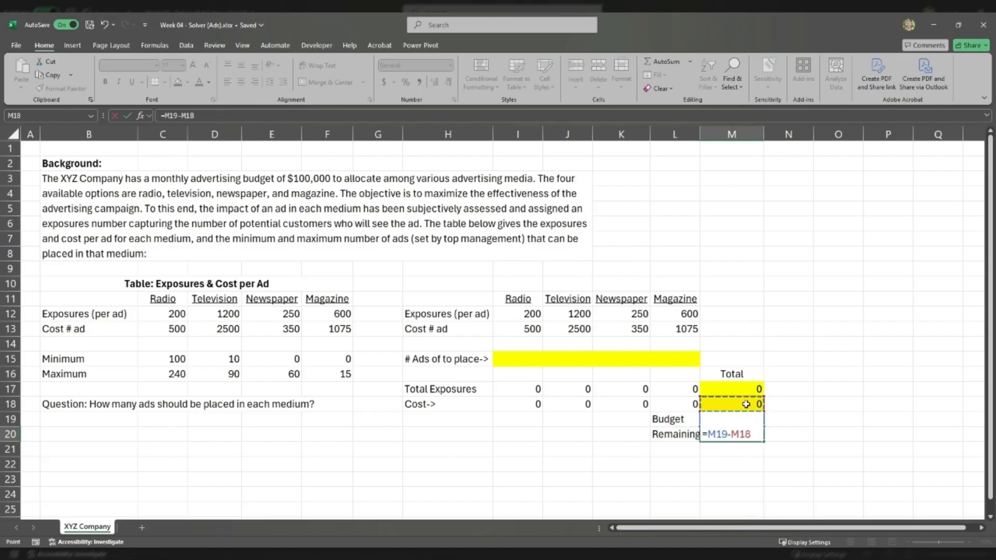
{"action": "key", "text": "Return"}
{"action": "left_click_drag", "start_coordinate": [674, 434], "coordinate": [674, 419]}
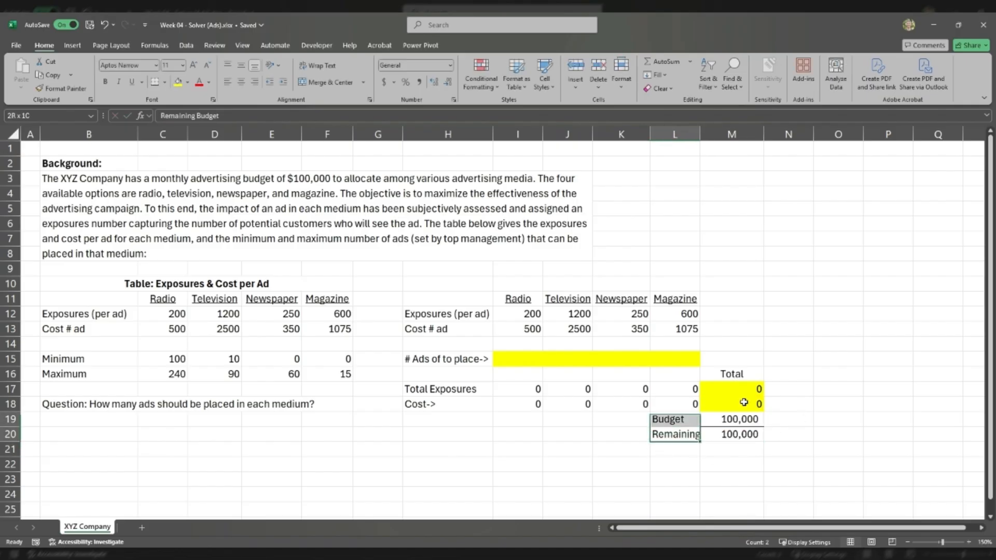
{"action": "left_click", "coordinate": [255, 82]}
Step: Test the model with 5 Magazine ads in L15, check the cost and remaining budget formulas, and clear the test value
{"action": "left_click", "coordinate": [565, 363]}
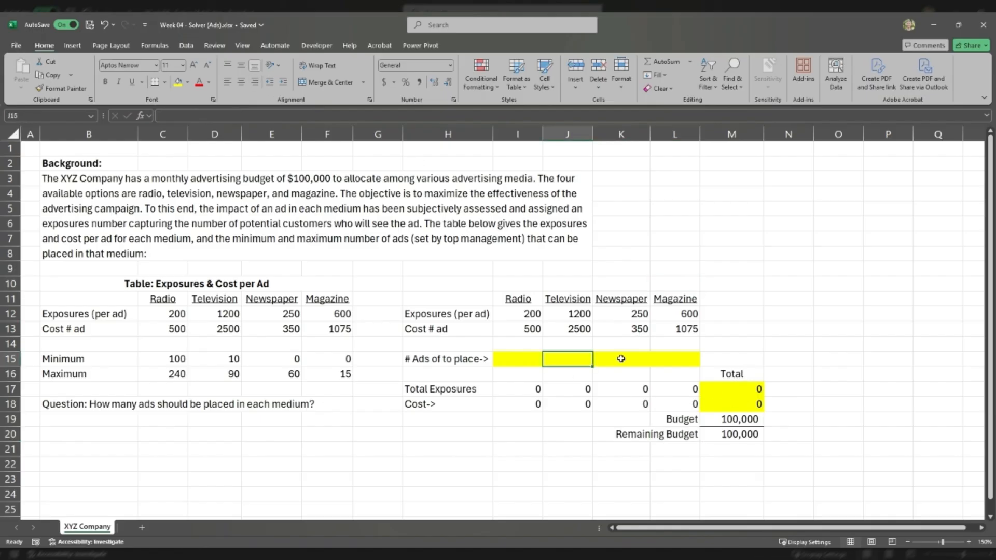
{"action": "left_click", "coordinate": [672, 358]}
{"action": "type", "text": "5"}
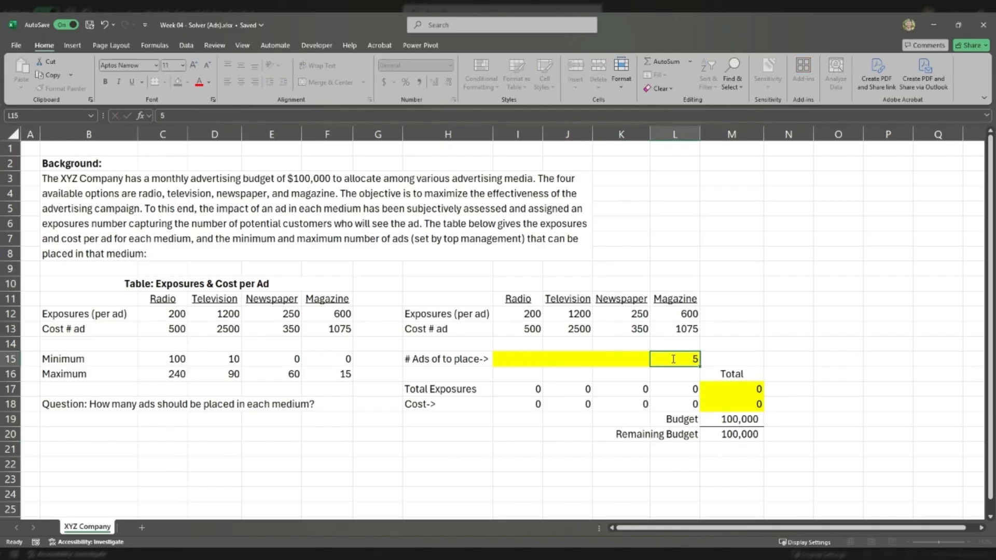
{"action": "key", "text": "ctrl+Return"}
{"action": "left_click", "coordinate": [685, 330]}
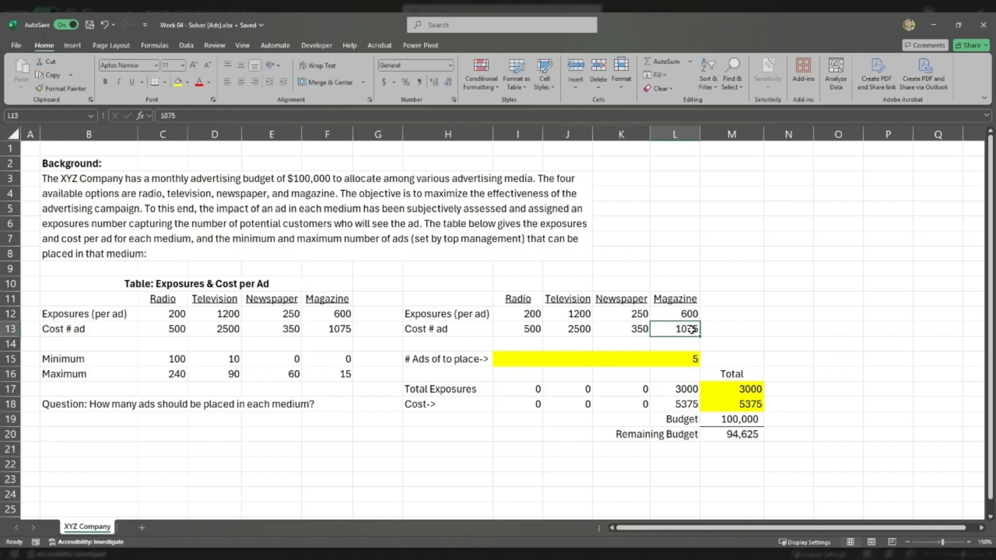
{"action": "left_click", "coordinate": [684, 404]}
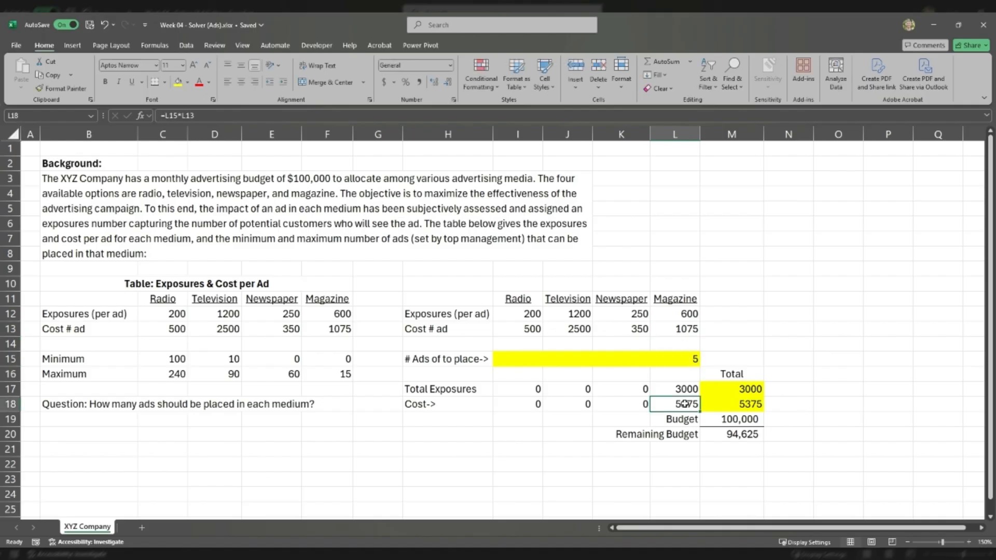
{"action": "left_click", "coordinate": [726, 405]}
{"action": "double_click", "coordinate": [730, 404]}
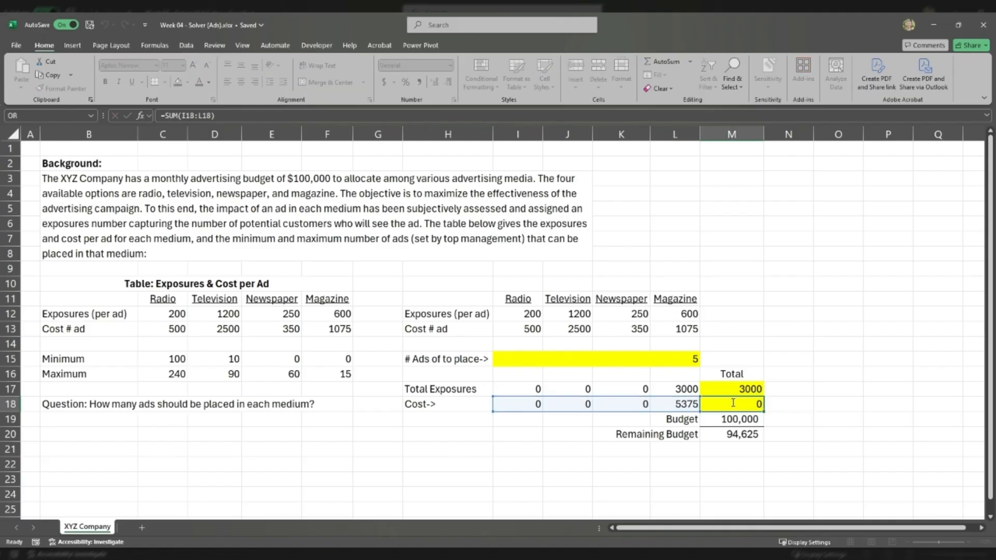
{"action": "key", "text": "Return"}
{"action": "left_click", "coordinate": [690, 420]}
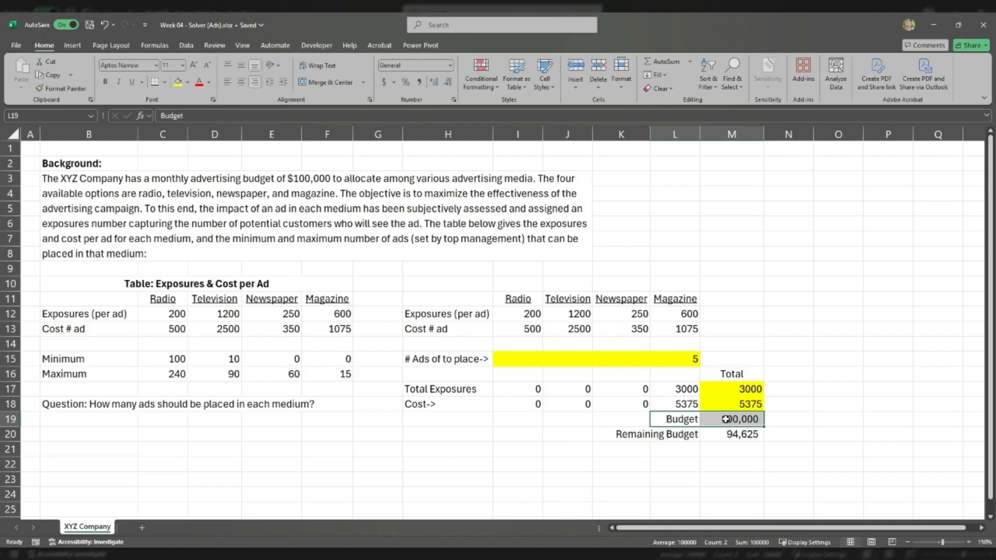
{"action": "left_click", "coordinate": [721, 433]}
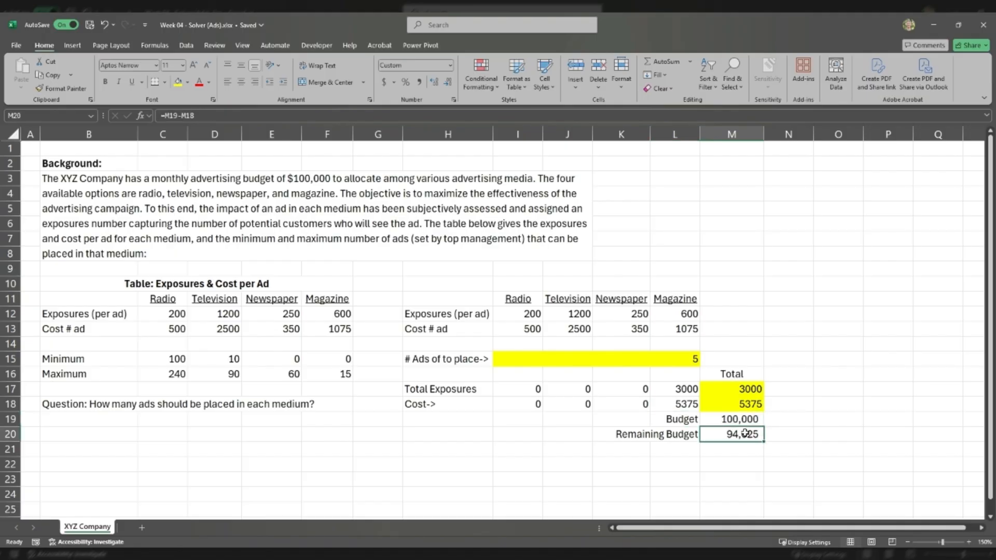
{"action": "left_click", "coordinate": [684, 359]}
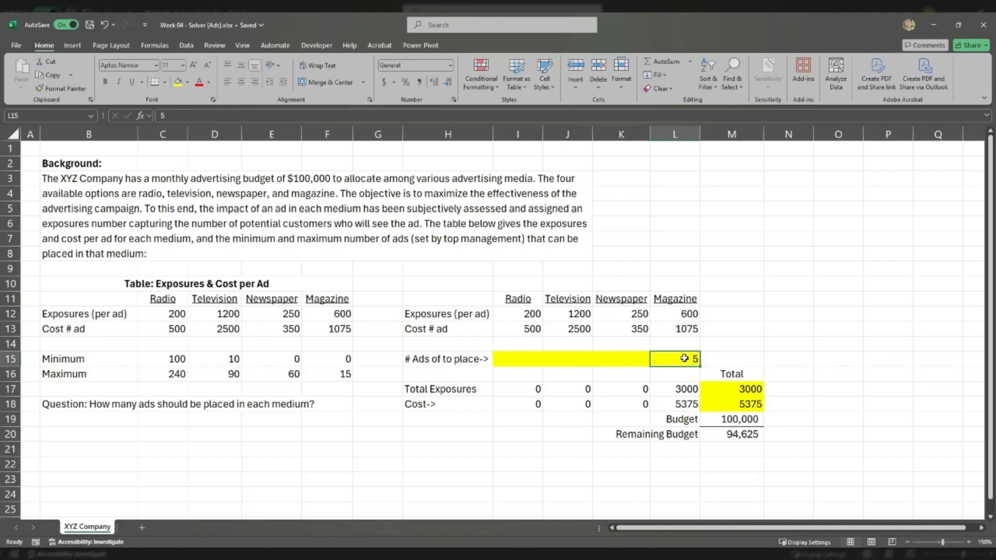
{"action": "key", "text": "Delete"}
{"action": "key", "text": "Left"}
{"action": "key", "text": "shift+Left"}
{"action": "key", "text": "shift+Left"}
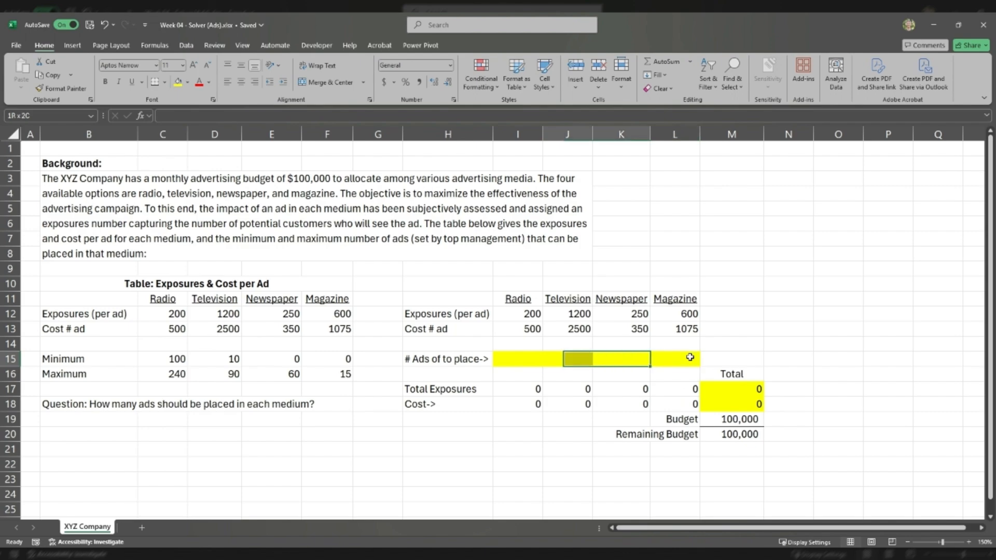
{"action": "key", "text": "Left"}
{"action": "key", "text": "shift+Right"}
{"action": "key", "text": "shift+Right"}
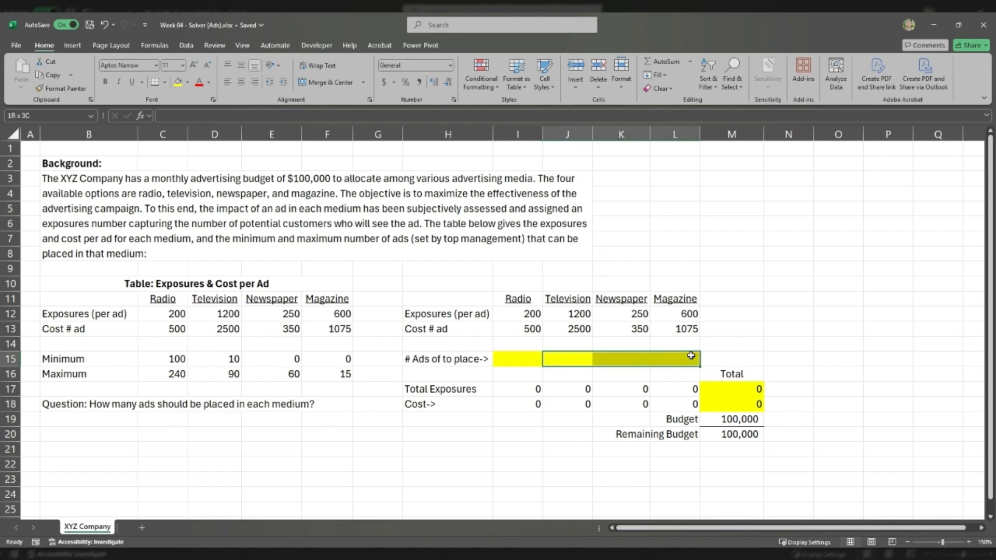
{"action": "left_click", "coordinate": [673, 358]}
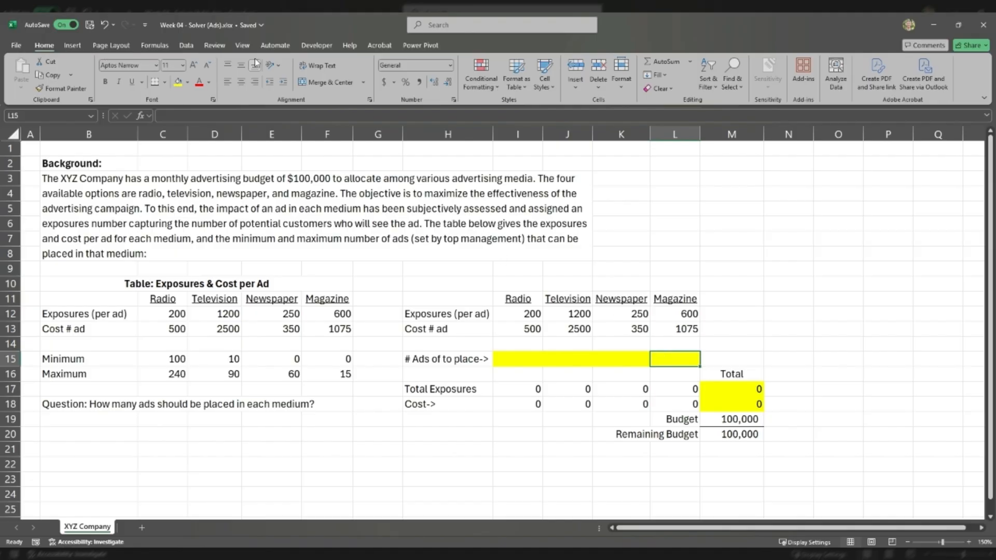
Step: Open Solver and set total exposures in M17 as the objective and I15:L15 as the changing variable cells
{"action": "left_click", "coordinate": [186, 45]}
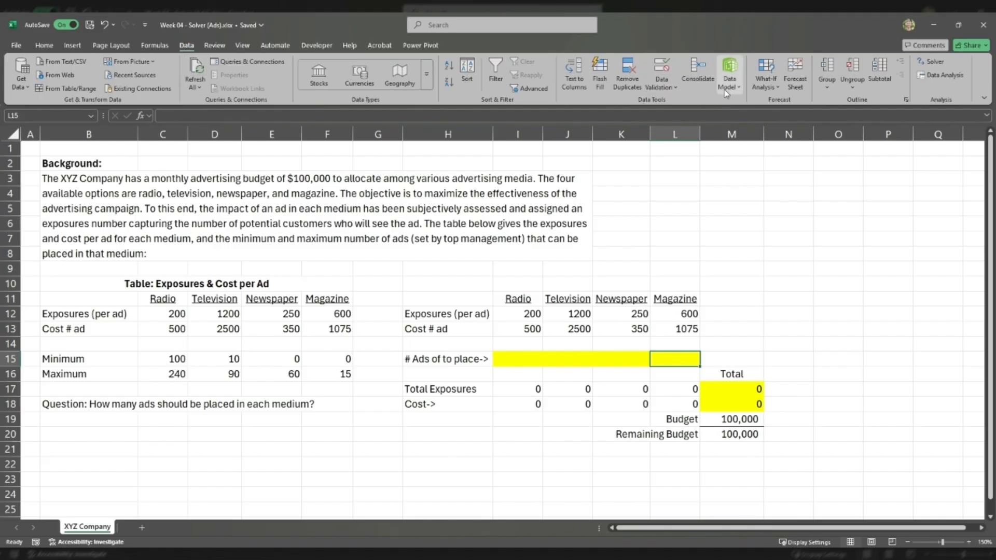
{"action": "left_click", "coordinate": [931, 62]}
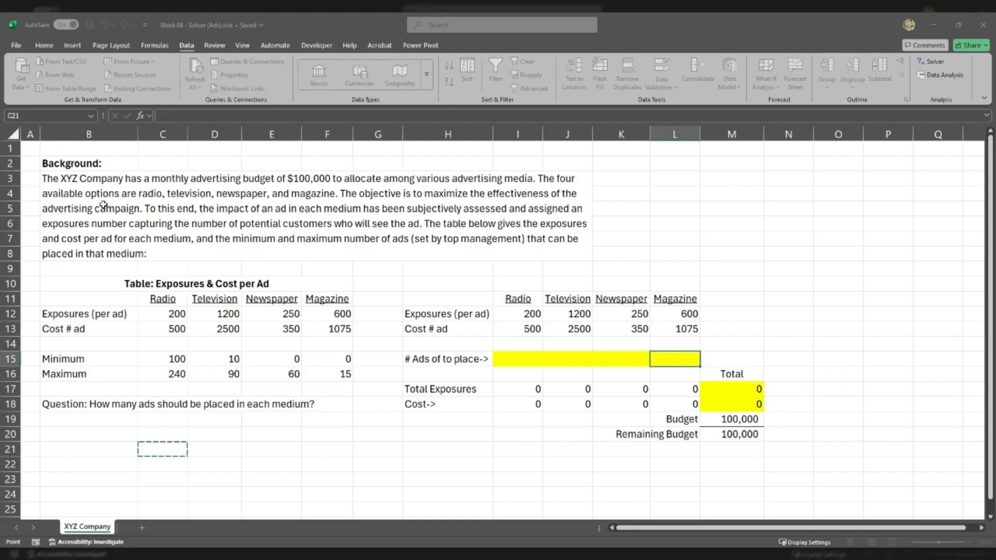
{"action": "left_click", "coordinate": [726, 388]}
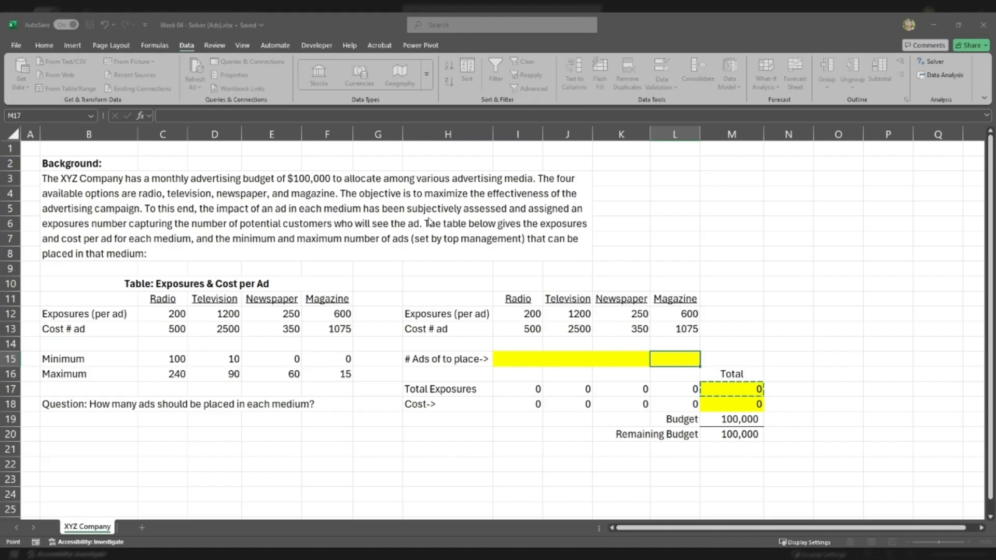
{"action": "left_click", "coordinate": [293, 222]}
{"action": "left_click_drag", "start_coordinate": [515, 361], "coordinate": [664, 362]}
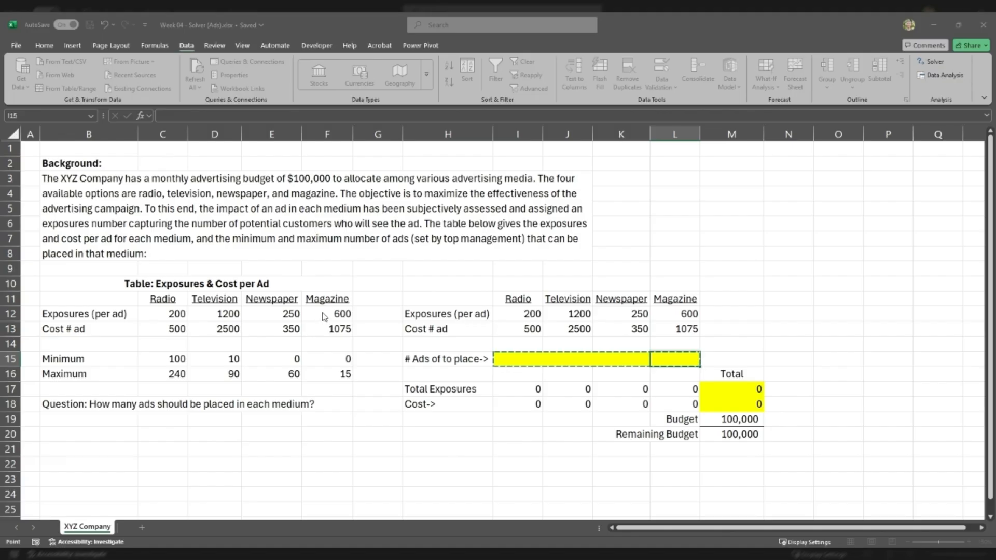
{"action": "key", "text": "Return"}
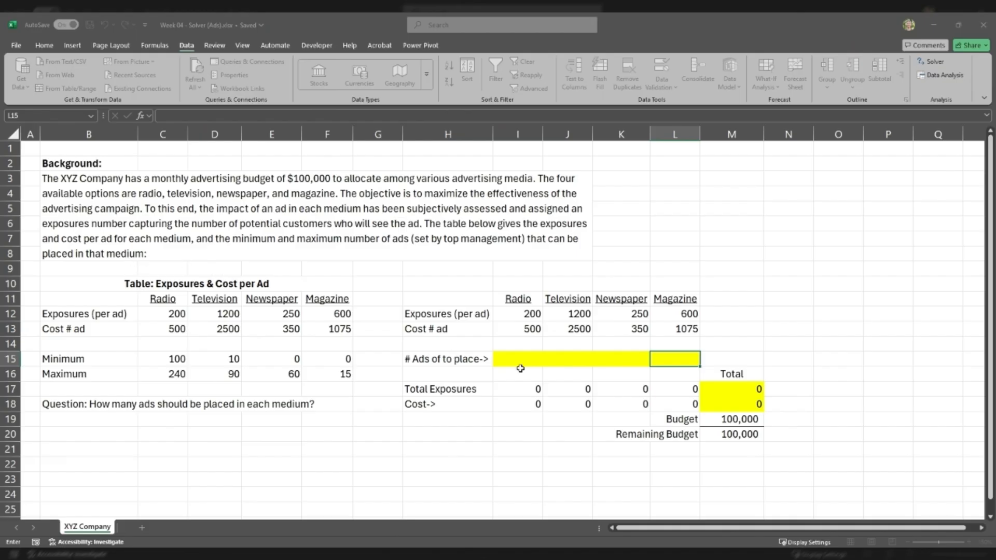
Step: Add a Solver constraint on the remaining budget in M20
{"action": "left_click", "coordinate": [721, 433]}
{"action": "left_click", "coordinate": [288, 304]}
{"action": "left_click", "coordinate": [211, 323]}
{"action": "key", "text": "Escape"}
Step: Add a Solver constraint keeping the number of Radio ads in I15 at or above the minimum in C15
{"action": "left_click", "coordinate": [503, 363]}
{"action": "left_click", "coordinate": [643, 250]}
{"action": "left_click", "coordinate": [633, 269]}
{"action": "left_click", "coordinate": [171, 359]}
{"action": "left_click", "coordinate": [617, 269]}
Step: Add a Solver constraint keeping the number of Radio ads in I15 at or below the maximum in C16
{"action": "left_click", "coordinate": [516, 358]}
{"action": "left_click", "coordinate": [646, 251]}
{"action": "left_click", "coordinate": [151, 370]}
{"action": "left_click", "coordinate": [626, 269]}
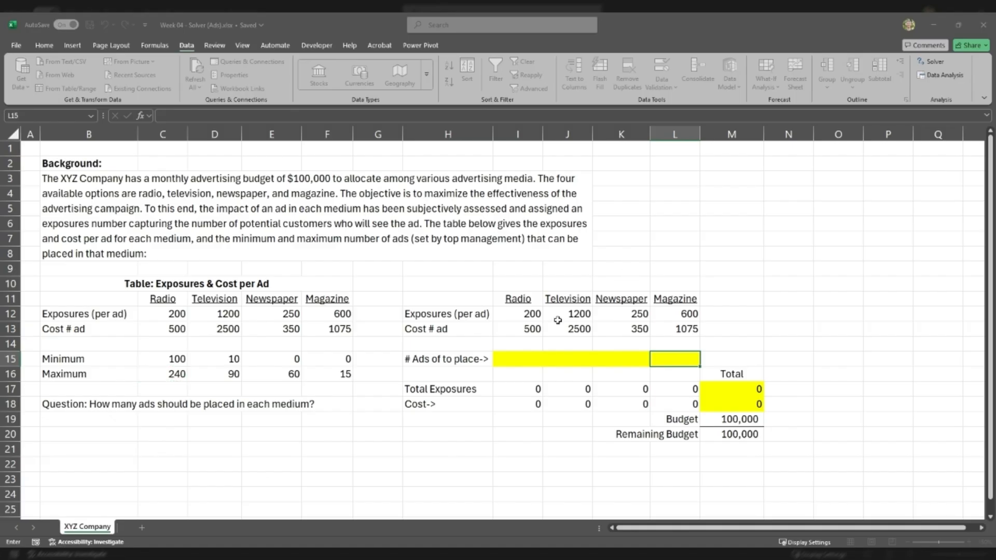
Step: Add a Solver constraint keeping the number of Television ads in J15 at or below the maximum in D16
{"action": "left_click", "coordinate": [573, 355]}
{"action": "left_click", "coordinate": [232, 374]}
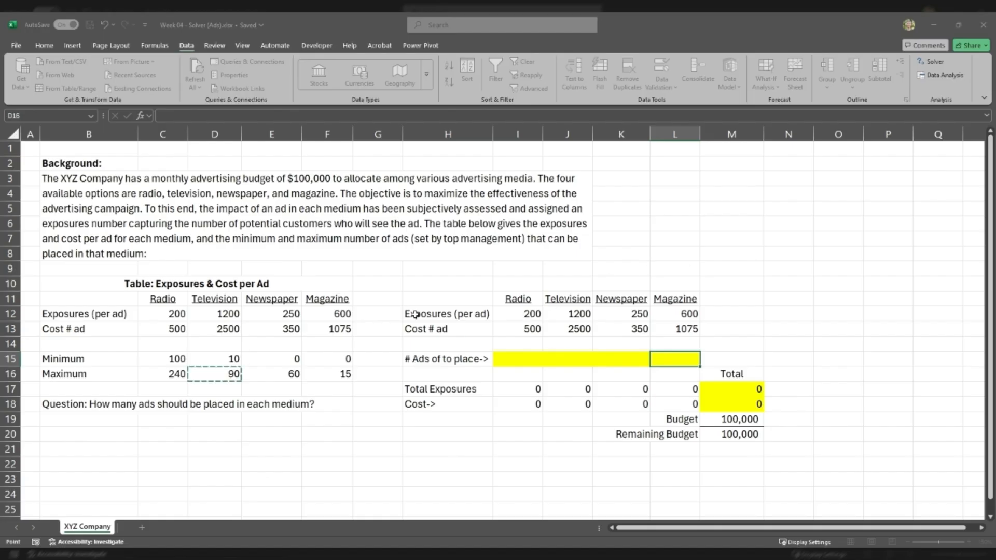
{"action": "key", "text": "Escape"}
{"action": "left_click", "coordinate": [598, 263]}
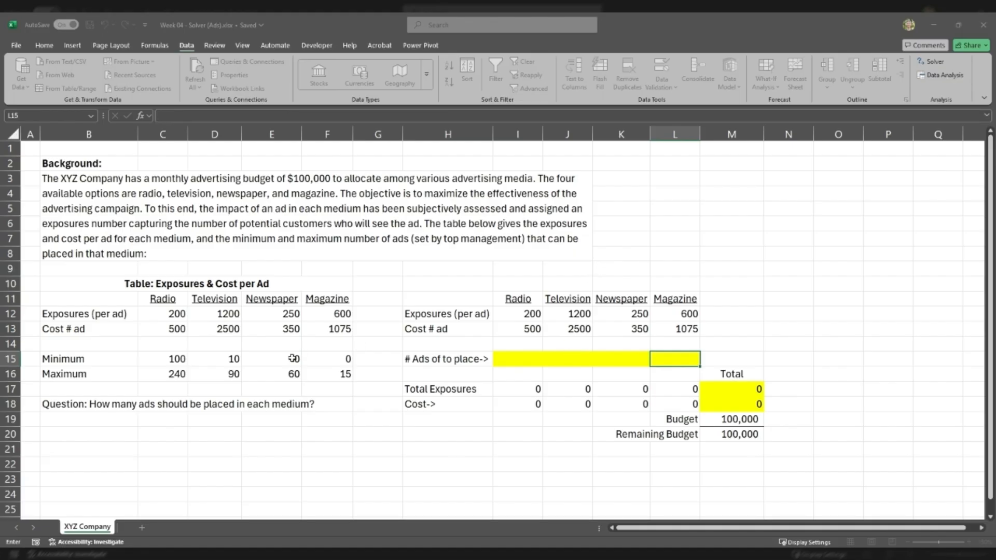
{"action": "left_click", "coordinate": [219, 369]}
{"action": "left_click", "coordinate": [565, 362]}
{"action": "left_click", "coordinate": [614, 269]}
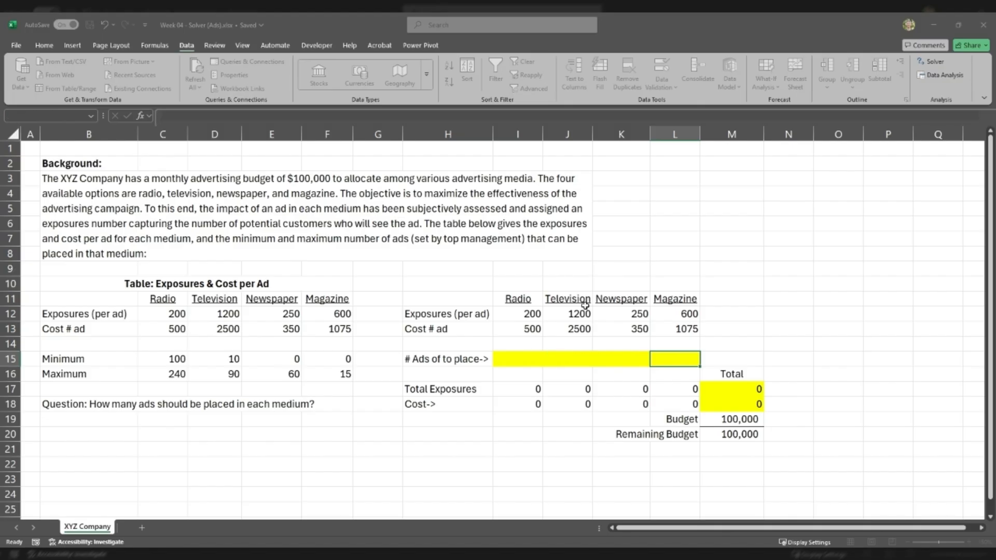
Step: Add a Solver constraint keeping the number of Television ads in J15 at or above the minimum in D15
{"action": "left_click", "coordinate": [564, 355]}
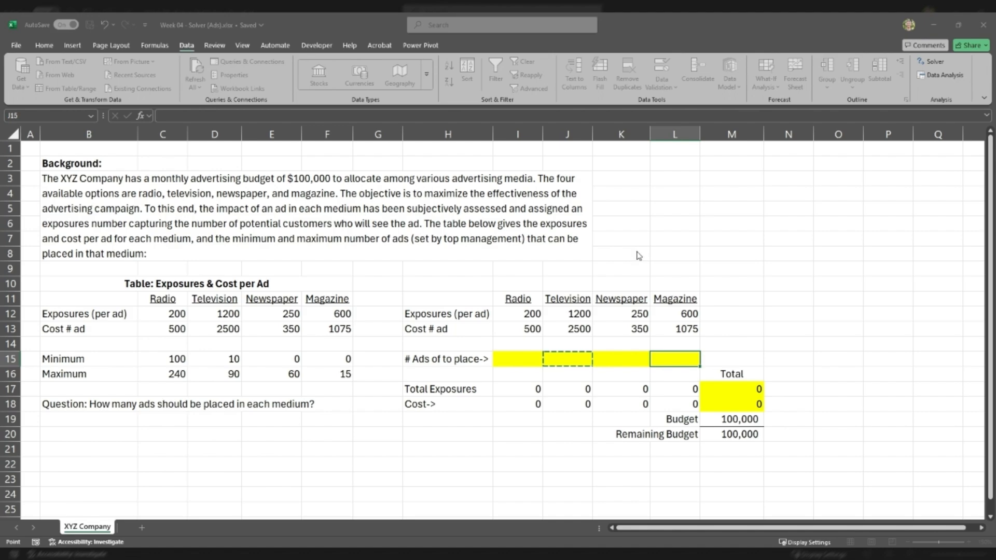
{"action": "left_click", "coordinate": [636, 252]}
{"action": "left_click", "coordinate": [630, 274]}
{"action": "left_click", "coordinate": [213, 360]}
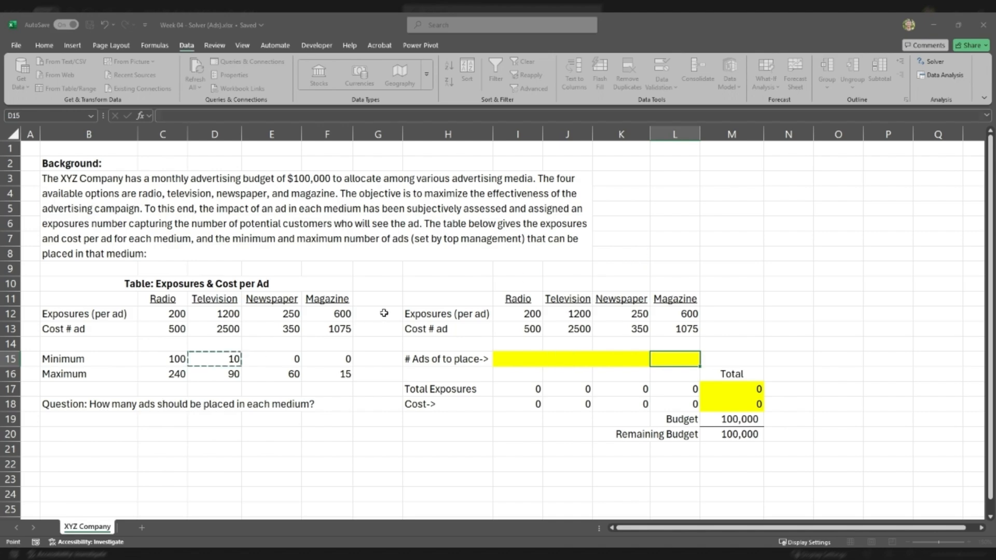
{"action": "left_click", "coordinate": [618, 262]}
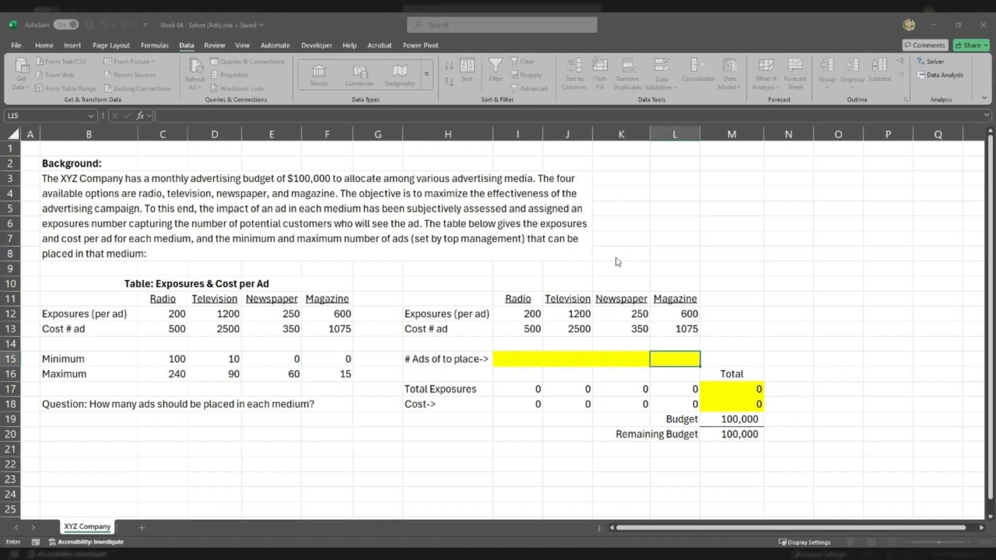
Step: Add a Solver constraint keeping the number of Newspaper ads in K15 at or above the minimum in E15
{"action": "left_click", "coordinate": [612, 355]}
{"action": "left_click", "coordinate": [642, 255]}
{"action": "left_click", "coordinate": [629, 271]}
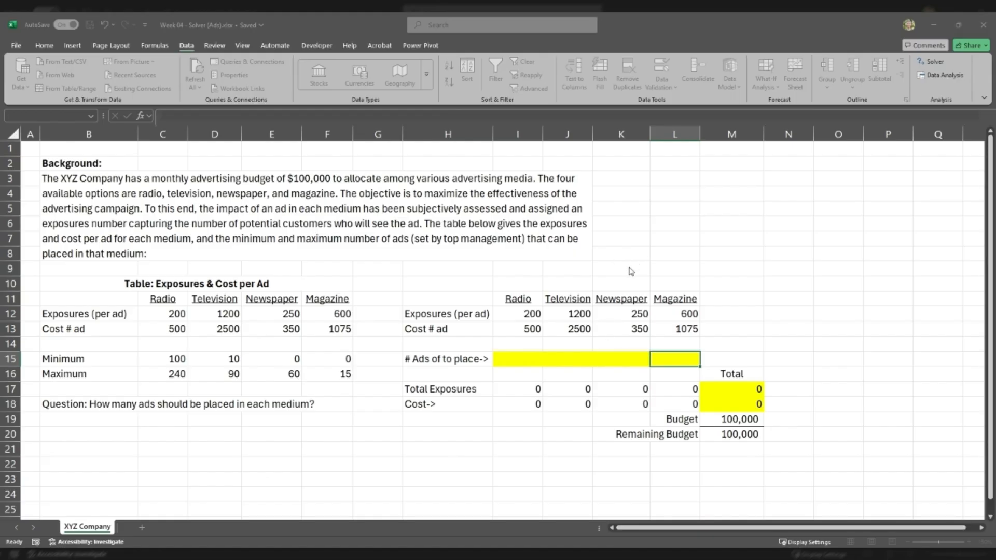
{"action": "left_click", "coordinate": [278, 358]}
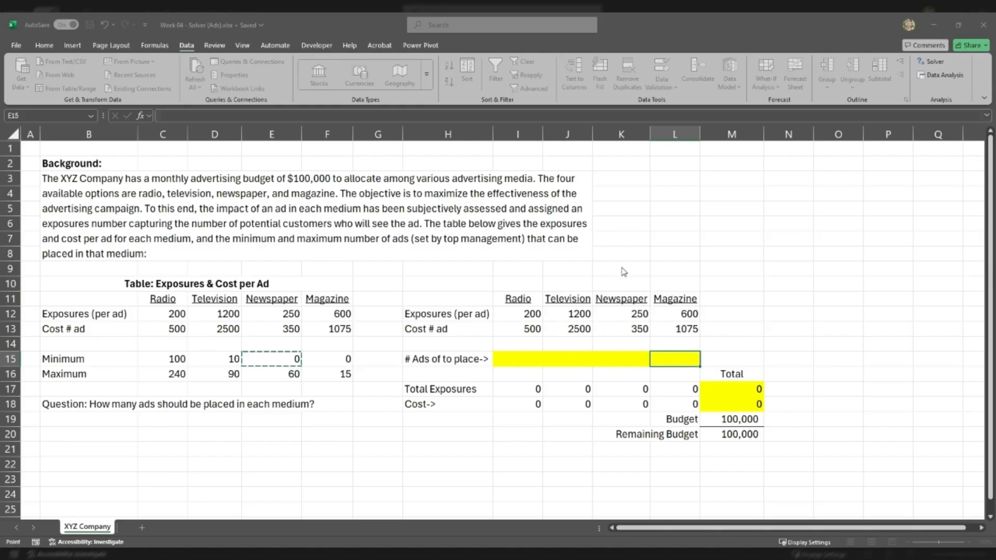
{"action": "left_click", "coordinate": [621, 267]}
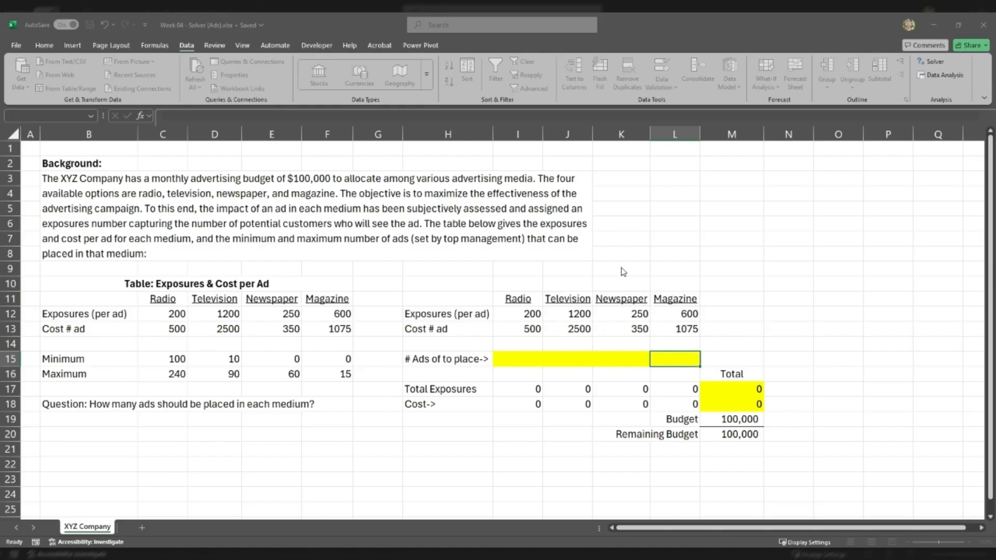
Step: Add a Solver constraint keeping the number of Newspaper ads in K15 at or below the maximum in E16
{"action": "left_click", "coordinate": [611, 360]}
{"action": "left_click", "coordinate": [674, 247]}
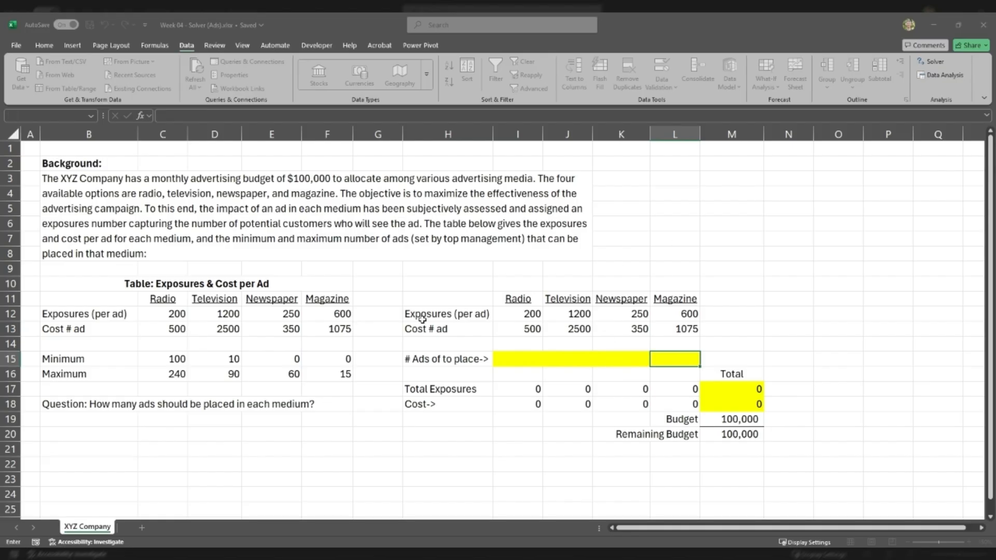
{"action": "left_click", "coordinate": [284, 369]}
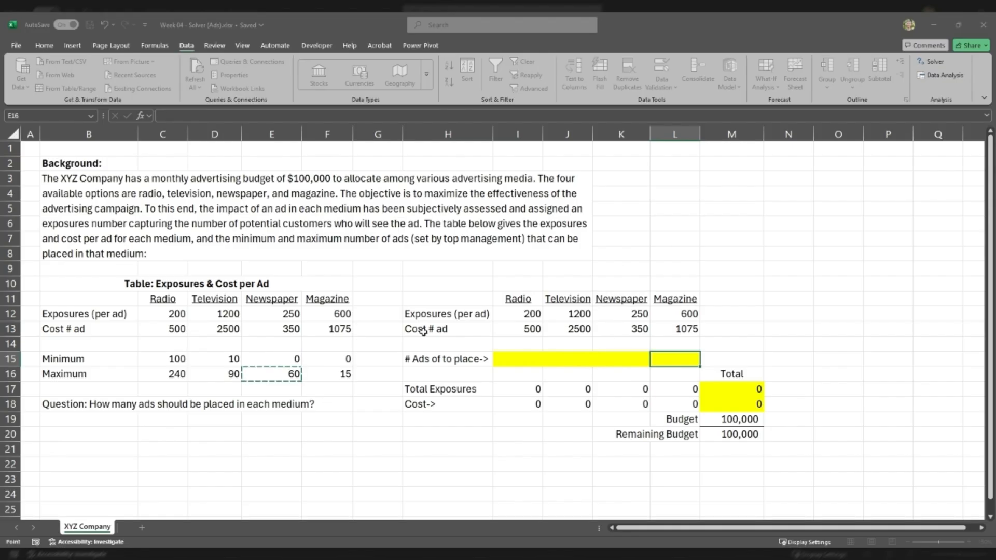
{"action": "left_click", "coordinate": [625, 269]}
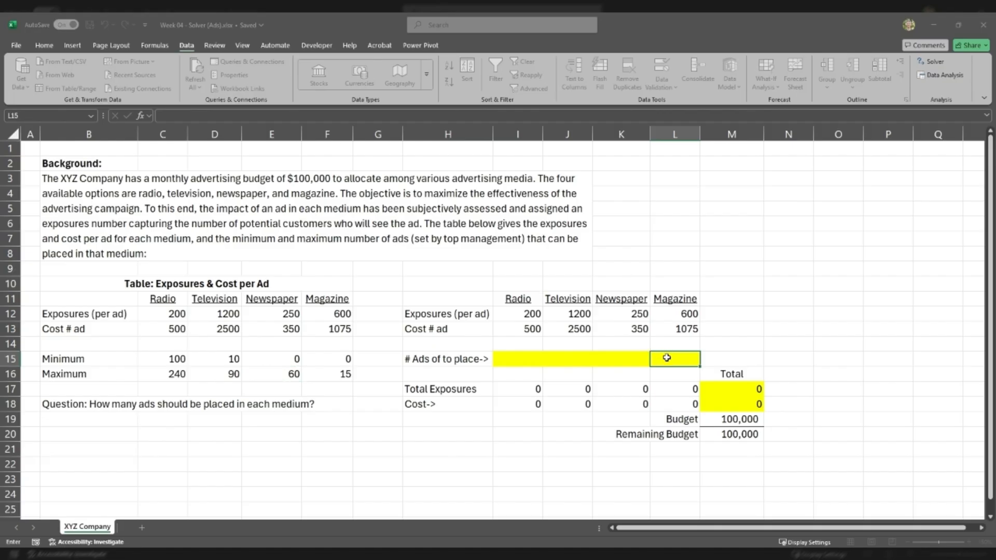
Step: Add a Solver constraint keeping the number of Magazine ads in L15 at or above the minimum in F15
{"action": "left_click", "coordinate": [664, 358]}
{"action": "left_click", "coordinate": [644, 250]}
{"action": "left_click", "coordinate": [344, 358]}
Step: Add a Solver constraint keeping the number of Magazine ads in L15 at or below the maximum in F16, and finish adding constraints
{"action": "left_click", "coordinate": [659, 357]}
{"action": "left_click", "coordinate": [669, 254]}
{"action": "left_click", "coordinate": [335, 370]}
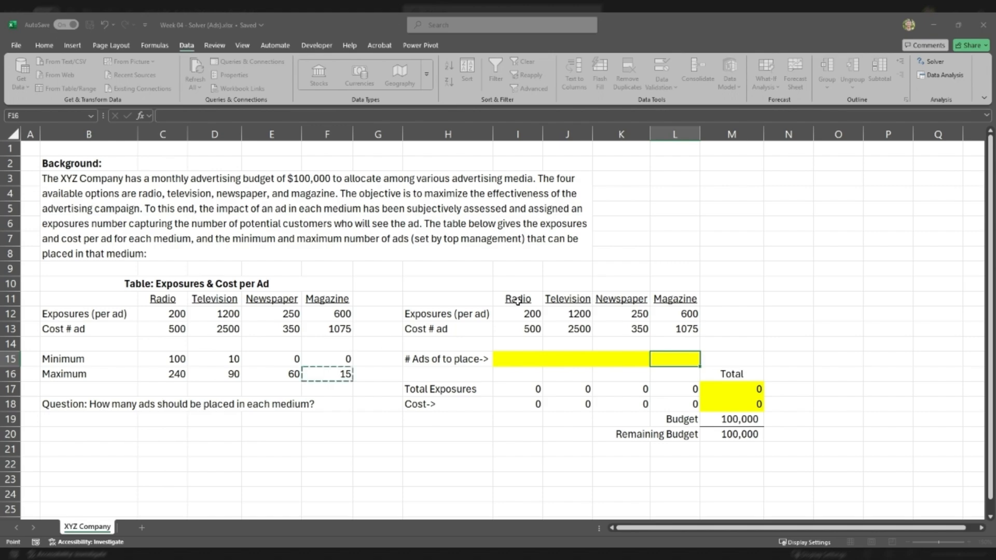
{"action": "left_click", "coordinate": [563, 269]}
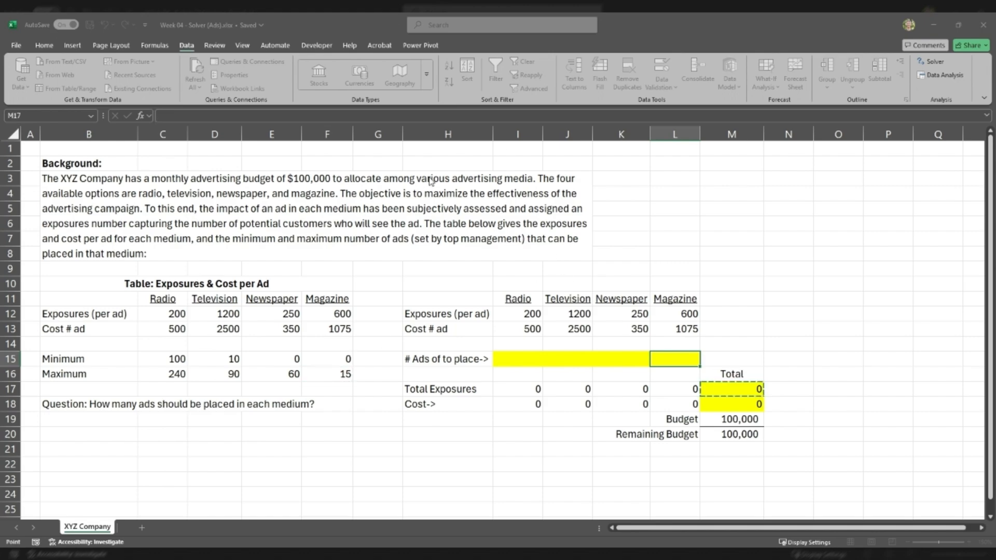
Step: Solve the ad model with Solver and keep the solution in the worksheet
{"action": "left_click", "coordinate": [424, 189]}
{"action": "left_click", "coordinate": [680, 334]}
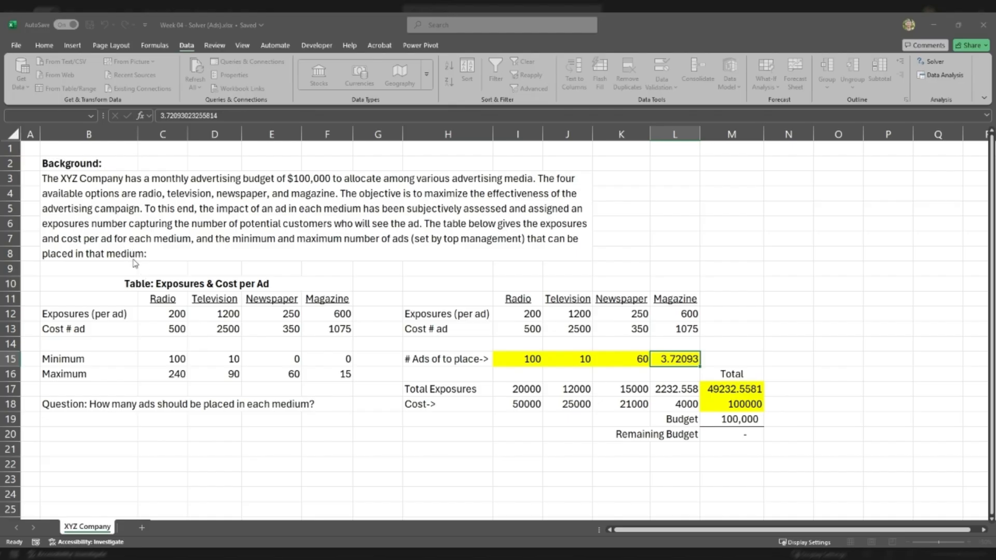
{"action": "left_click", "coordinate": [136, 269]}
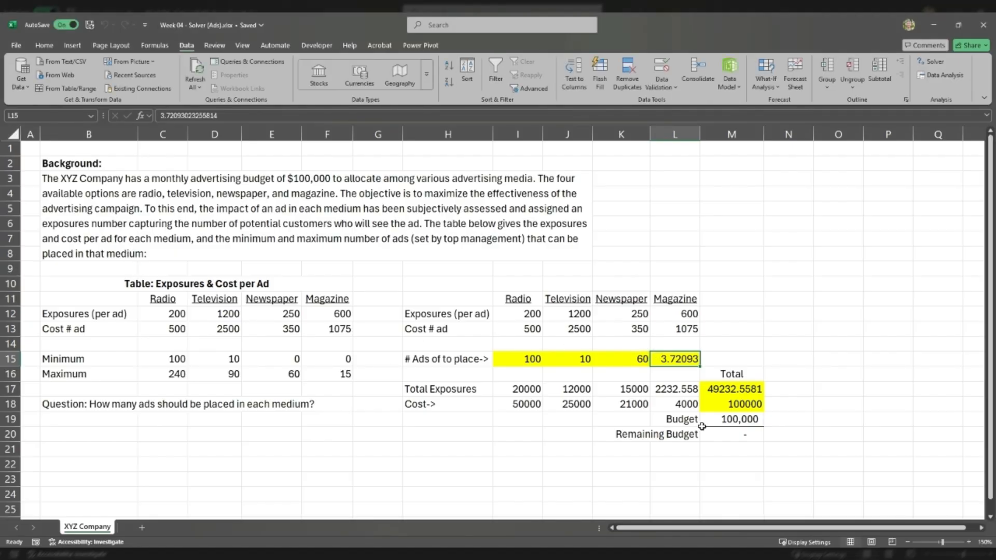
Step: Examine the remaining budget, the total exposures in M17 and the number of Magazine ads in L15
{"action": "left_click", "coordinate": [731, 435]}
{"action": "left_click_drag", "start_coordinate": [674, 434], "coordinate": [736, 434]}
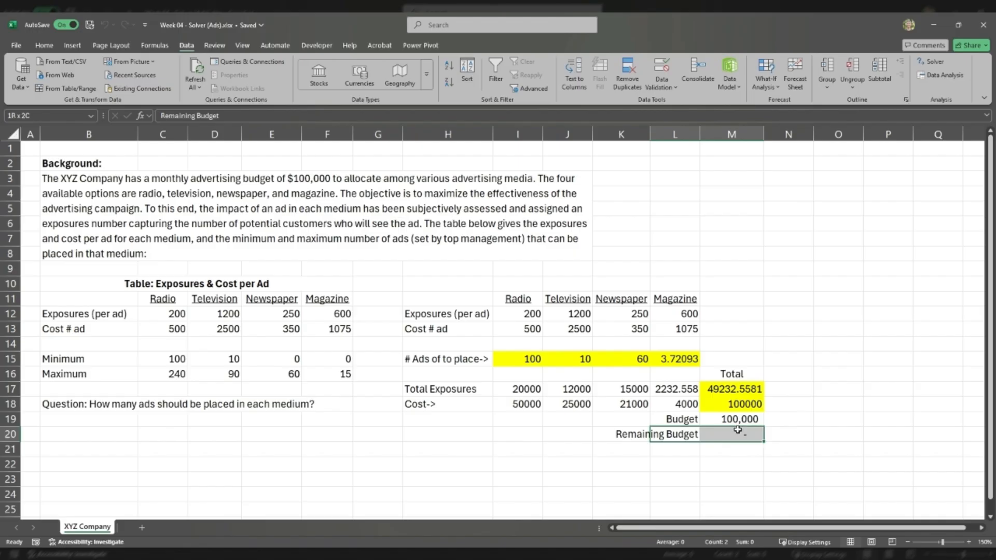
{"action": "left_click", "coordinate": [737, 434]}
{"action": "left_click", "coordinate": [725, 395]}
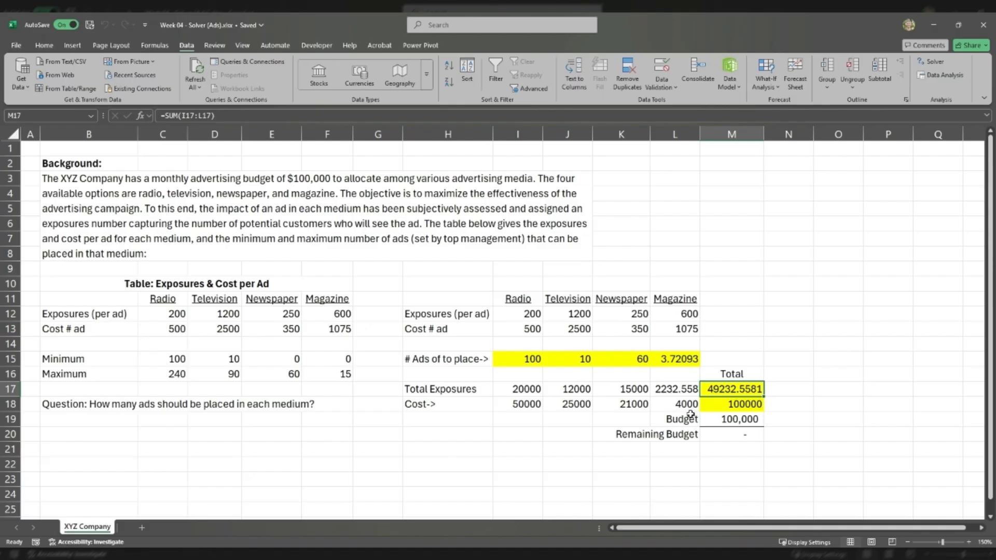
{"action": "left_click", "coordinate": [688, 362]}
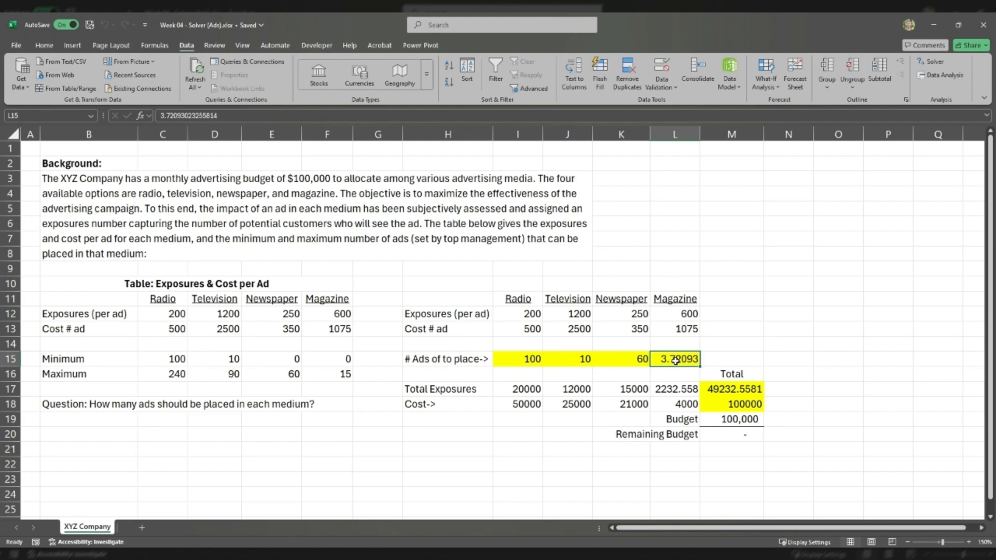
Step: Add a Solver constraint requiring the ad counts in I15:L15 to be integers, then solve again and keep the solution
{"action": "left_click", "coordinate": [932, 65]}
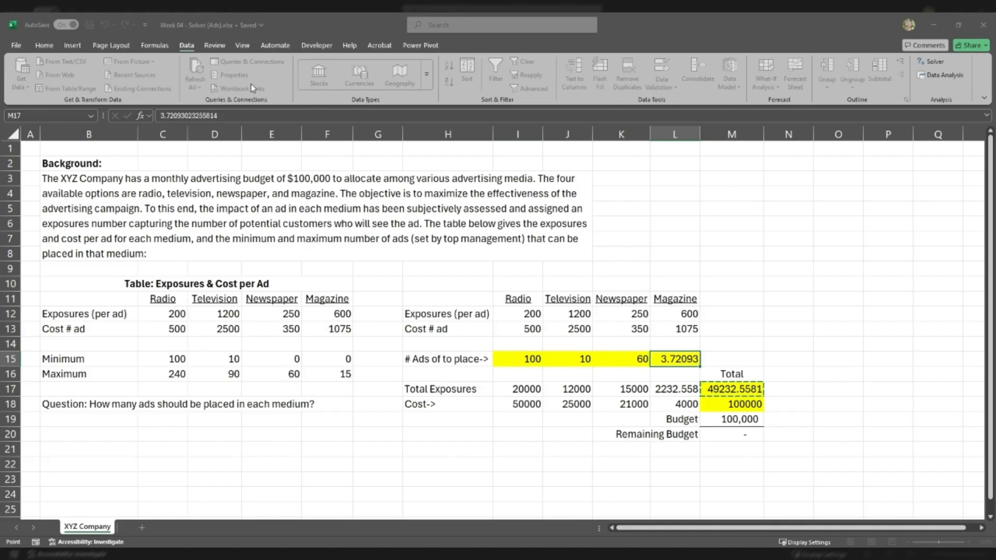
{"action": "left_click", "coordinate": [235, 102]}
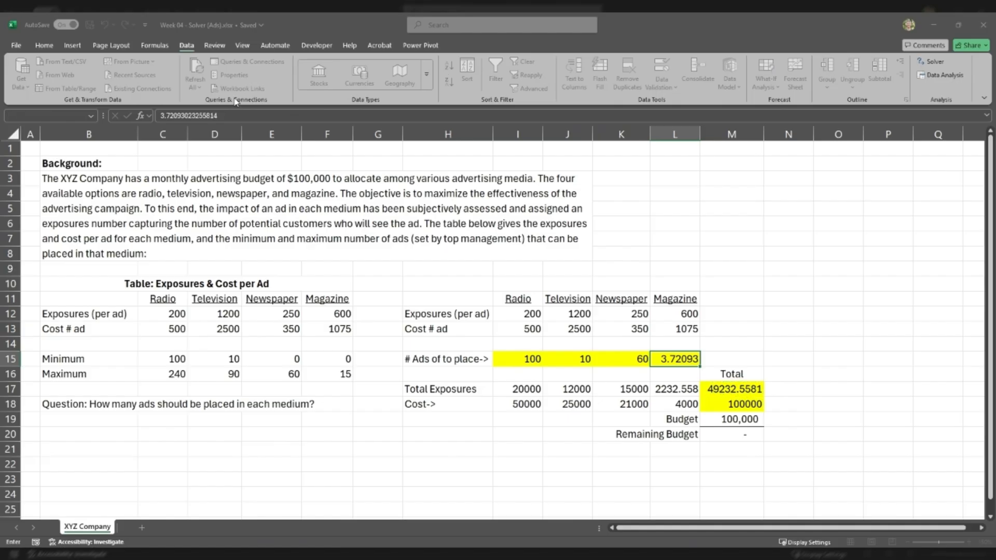
{"action": "left_click", "coordinate": [351, 188]}
{"action": "left_click_drag", "start_coordinate": [513, 358], "coordinate": [668, 359]}
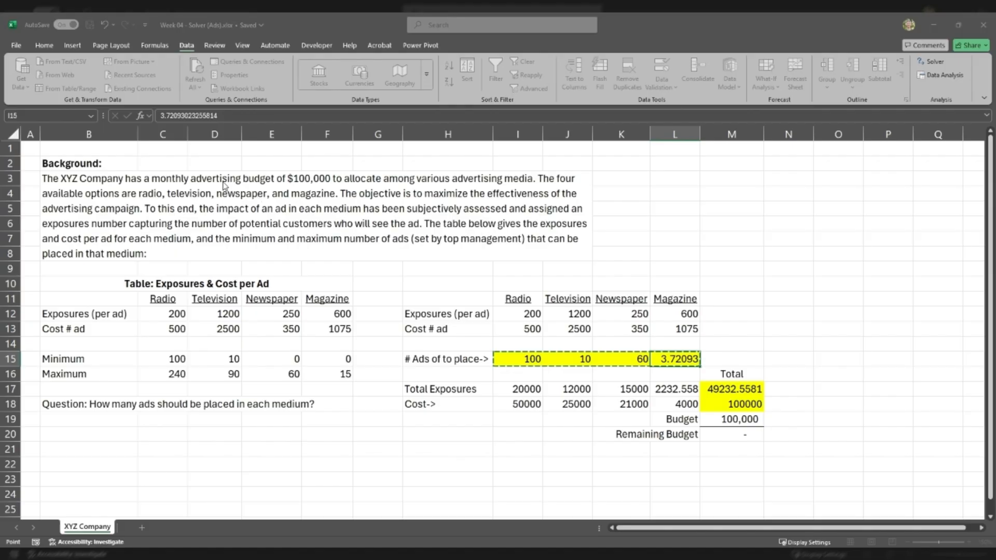
{"action": "key", "text": "Return"}
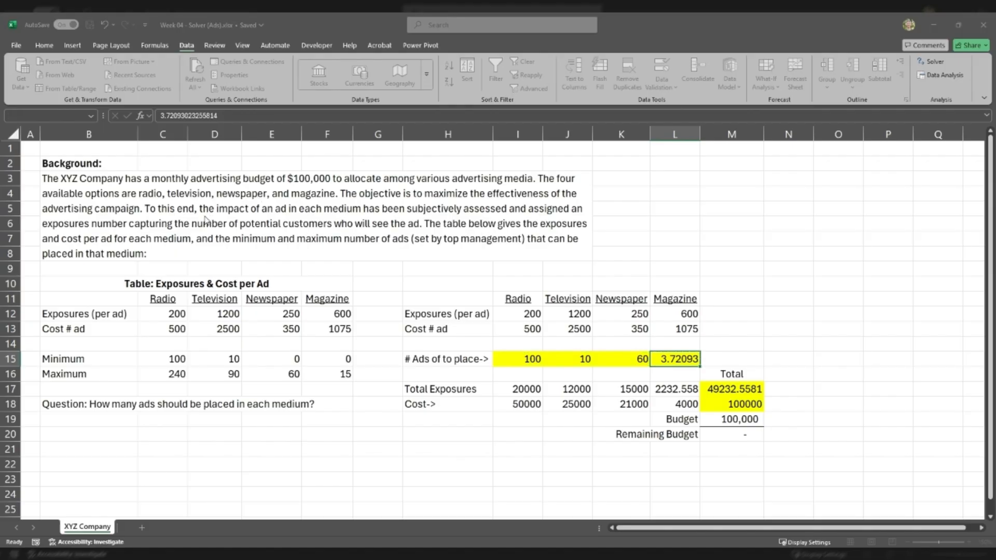
{"action": "left_click", "coordinate": [139, 212]}
{"action": "left_click", "coordinate": [234, 297]}
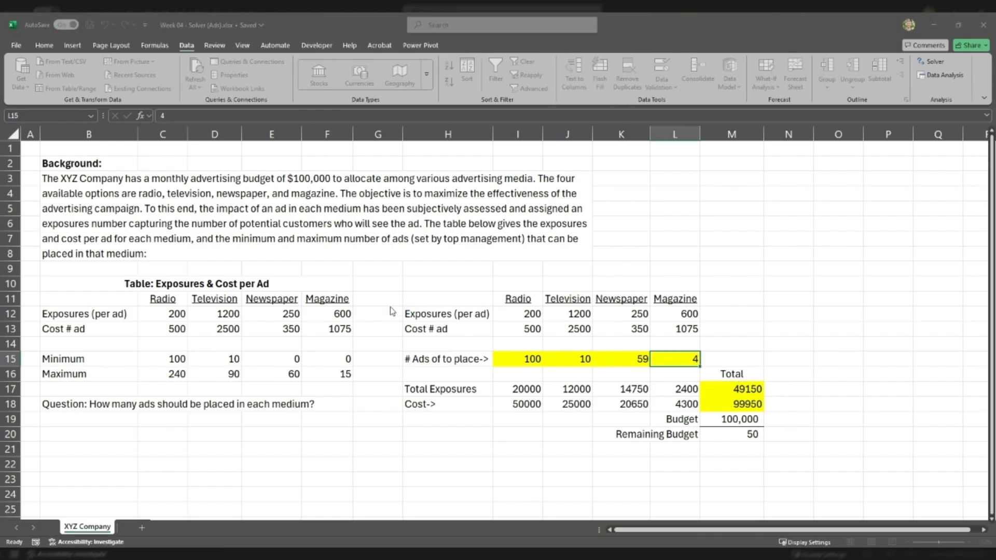
Step: Examine the number of ads for each medium in I15:L15 and the remaining budget in M20
{"action": "left_click", "coordinate": [531, 359]}
{"action": "left_click", "coordinate": [571, 359]}
{"action": "left_click", "coordinate": [645, 361]}
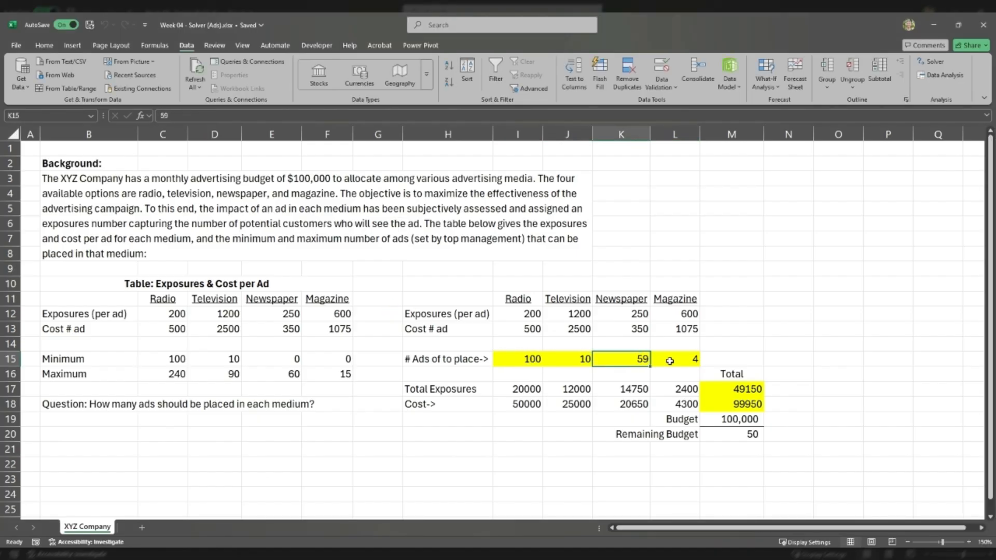
{"action": "left_click", "coordinate": [666, 361]}
{"action": "left_click", "coordinate": [737, 437]}
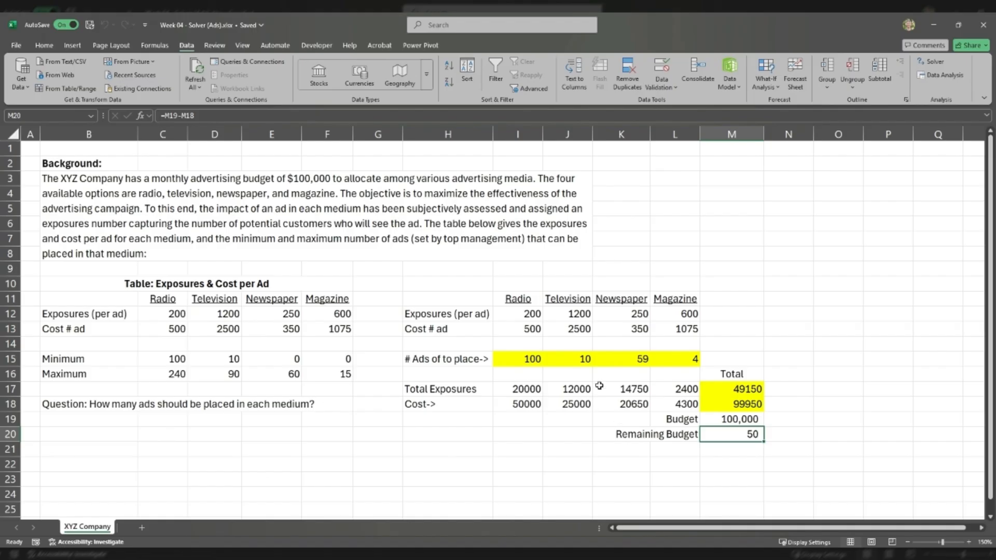
{"action": "left_click_drag", "start_coordinate": [537, 359], "coordinate": [679, 358]}
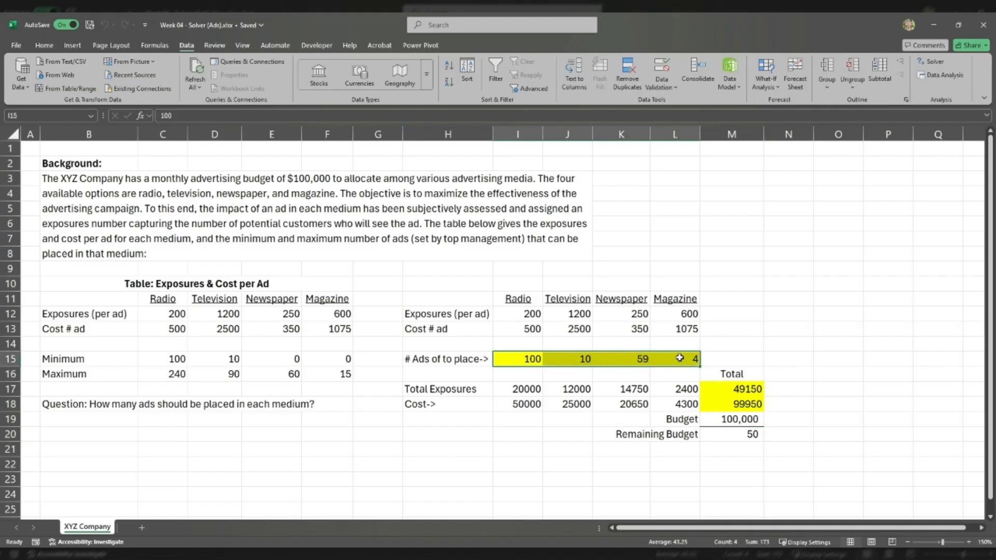
{"action": "left_click", "coordinate": [714, 431]}
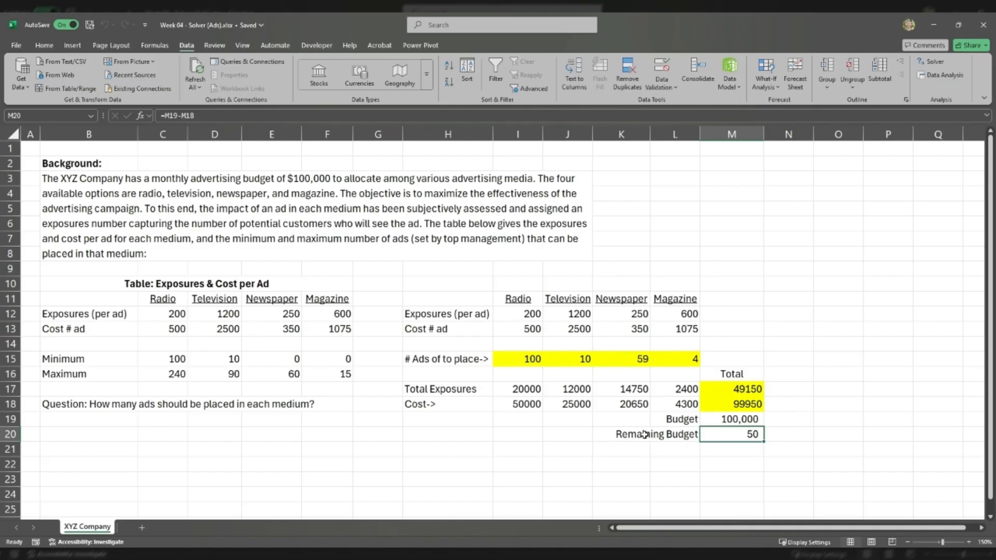
{"action": "left_click_drag", "start_coordinate": [687, 439], "coordinate": [713, 437]}
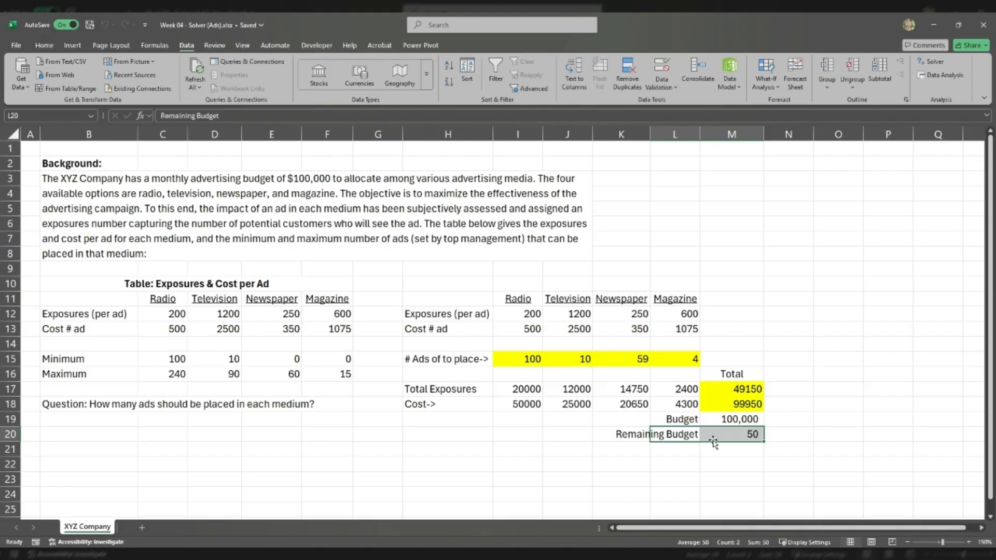
{"action": "left_click", "coordinate": [718, 436]}
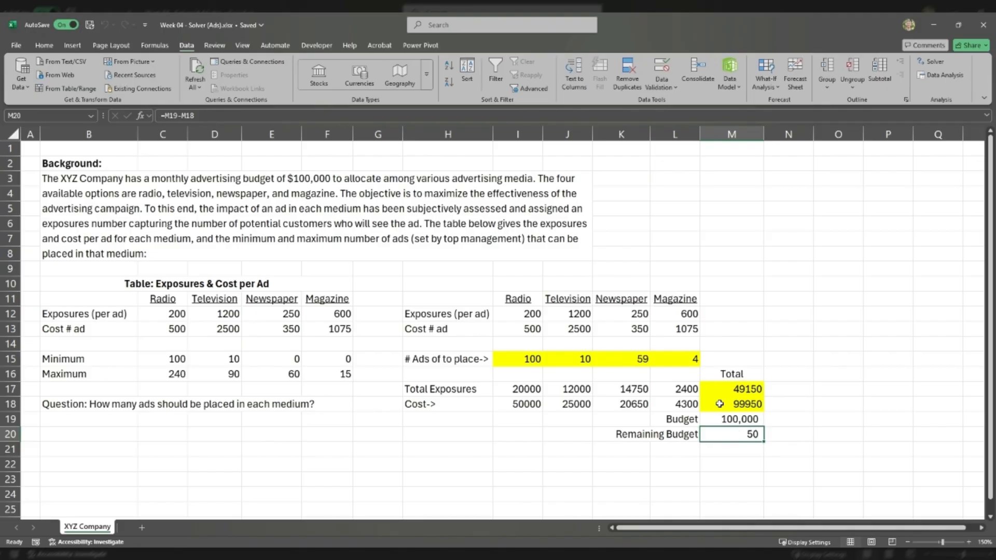
Step: Save the Solver model to the worksheet starting at cell O1, and close Solver
{"action": "left_click", "coordinate": [929, 65]}
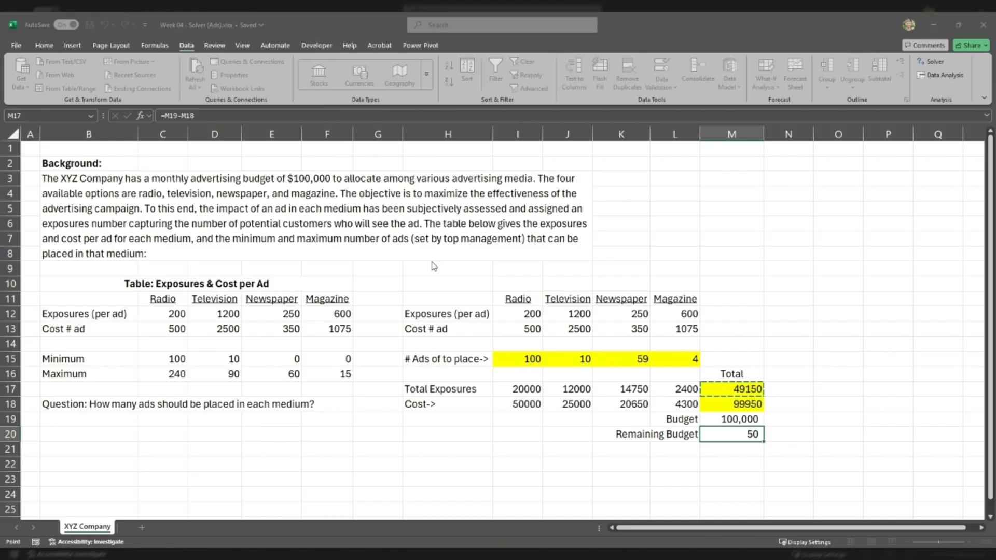
{"action": "left_click", "coordinate": [448, 291]}
{"action": "left_click", "coordinate": [839, 147]}
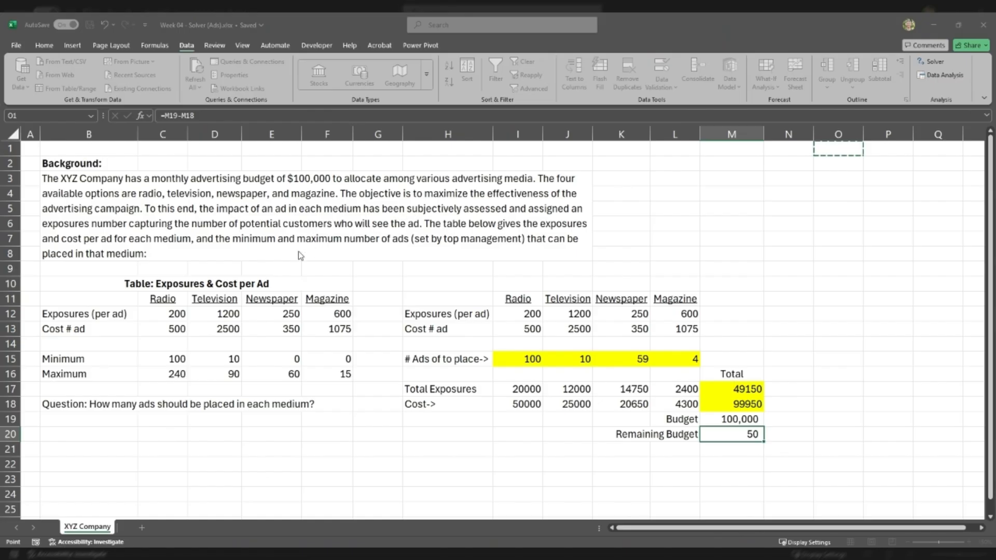
{"action": "key", "text": "Return"}
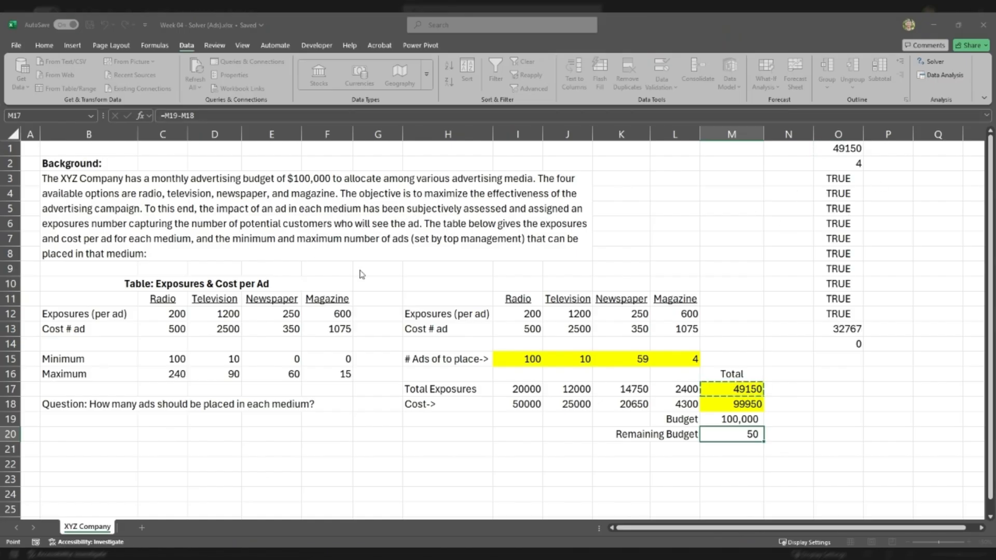
{"action": "left_click", "coordinate": [346, 322]}
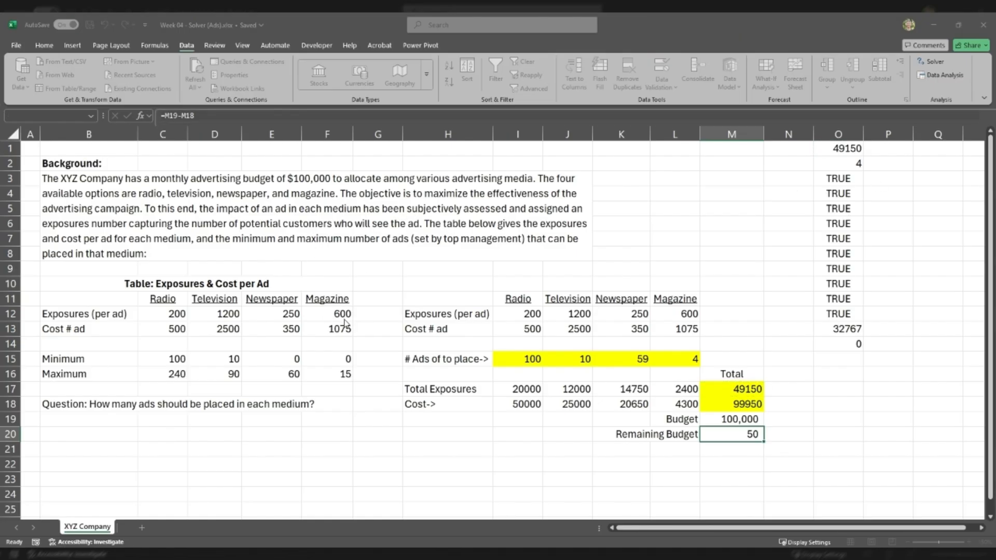
Step: Examine the saved Solver model in O1:O14, including the formulas in O13 and O1
{"action": "left_click_drag", "start_coordinate": [846, 150], "coordinate": [841, 341]}
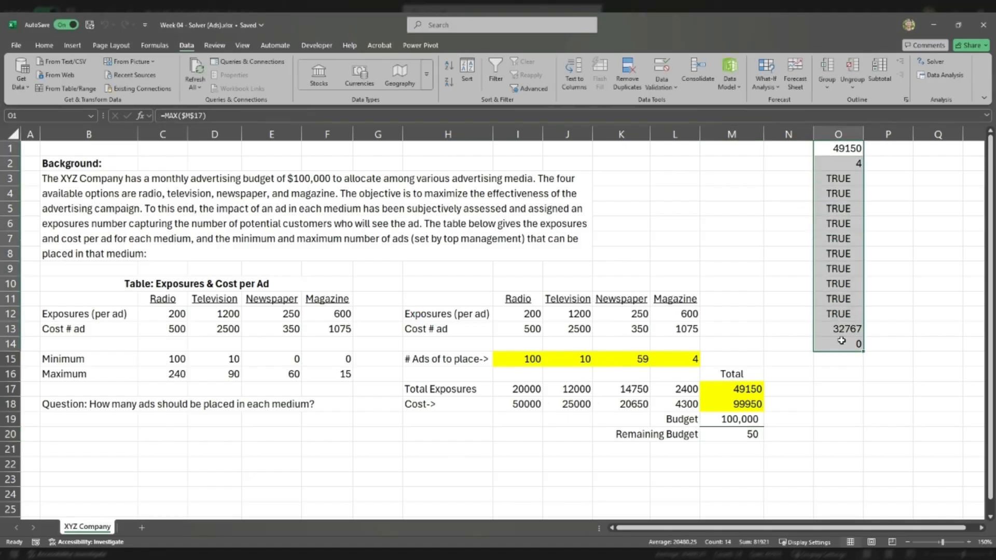
{"action": "left_click", "coordinate": [841, 341]}
{"action": "left_click", "coordinate": [841, 328]}
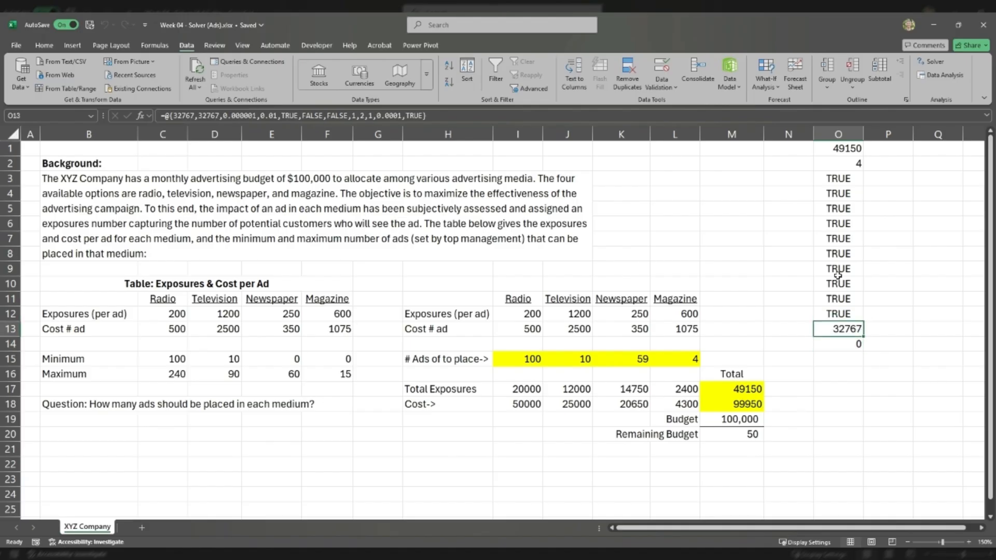
{"action": "left_click", "coordinate": [836, 151]}
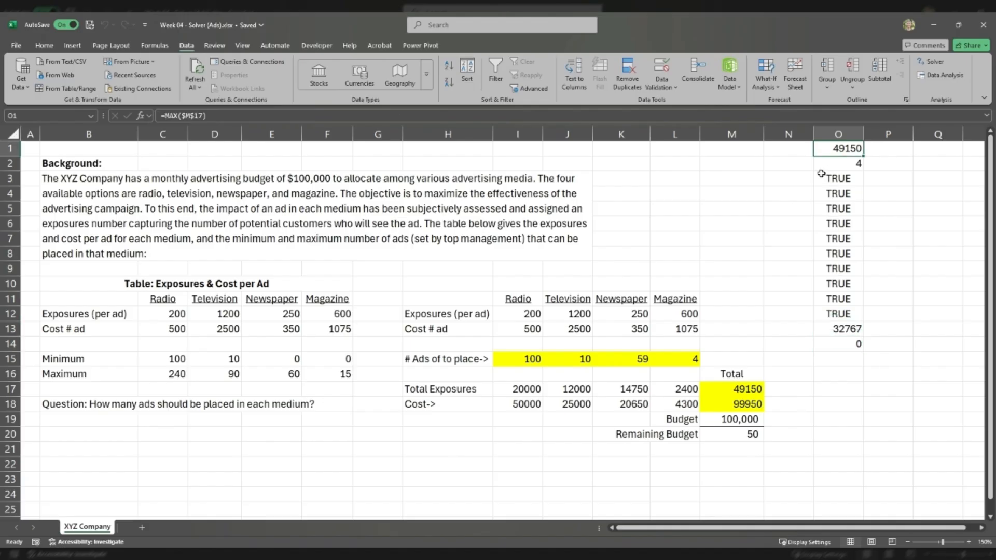
Step: Reset all Solver parameters for the worksheet
{"action": "left_click", "coordinate": [930, 61]}
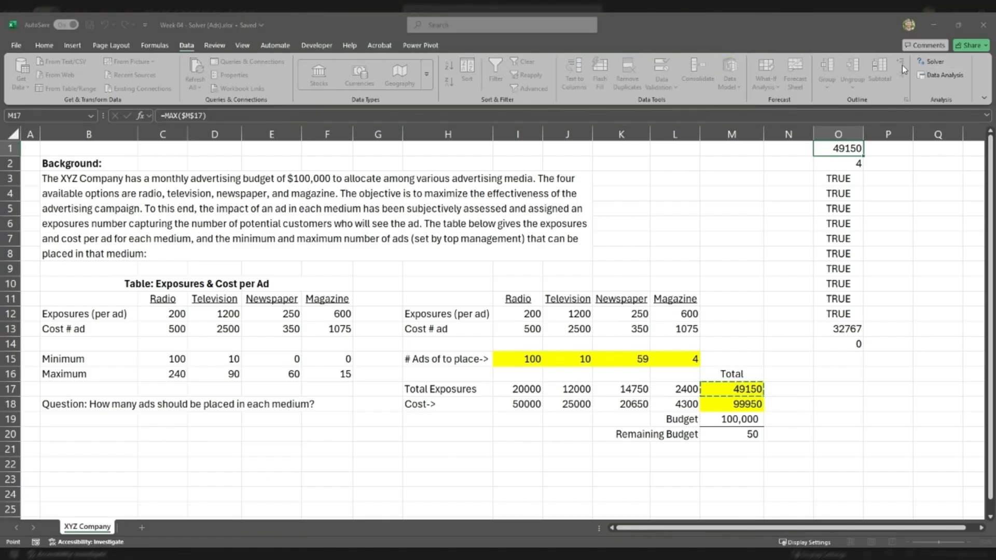
{"action": "left_click", "coordinate": [302, 202]}
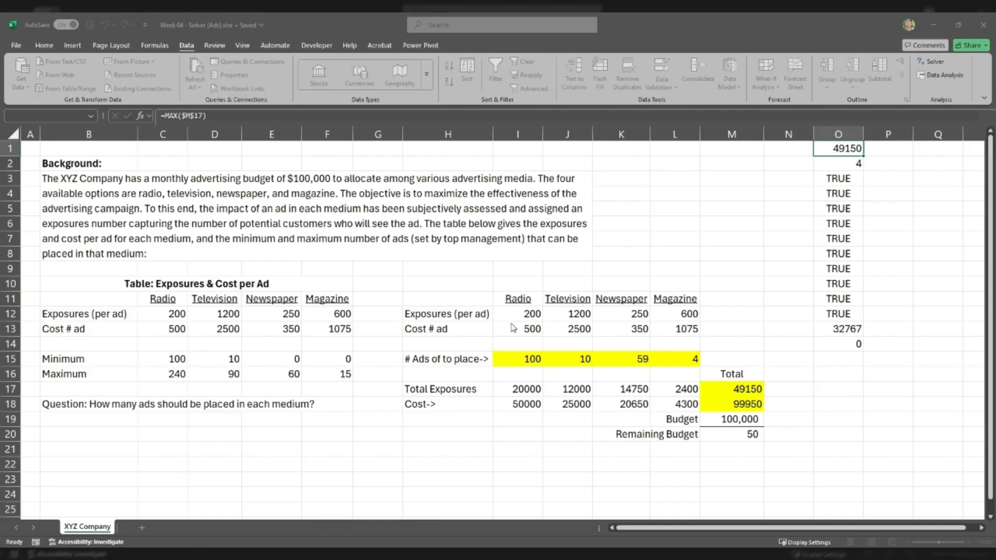
{"action": "left_click", "coordinate": [336, 309]}
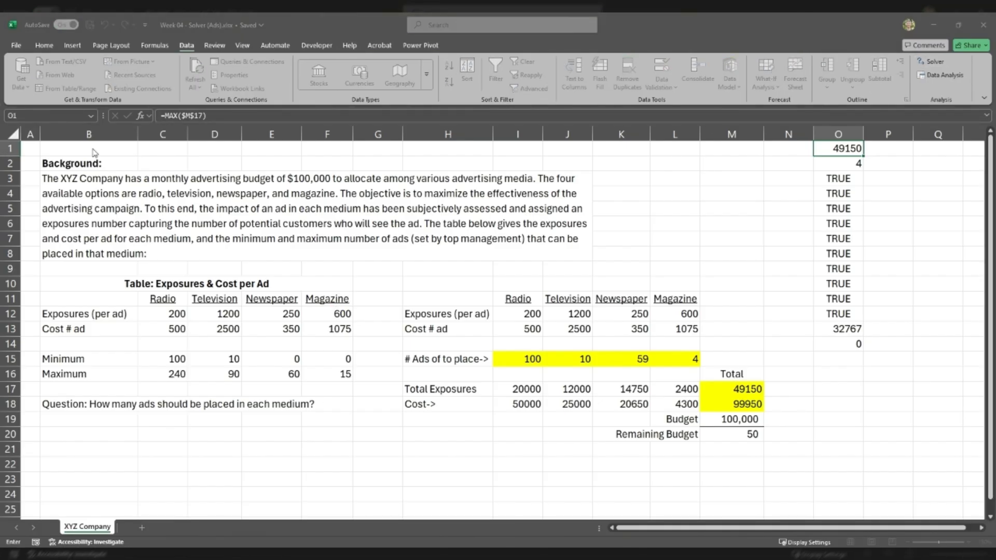
Step: Load the saved Solver model from O1:O14 and close Solver
{"action": "left_click", "coordinate": [294, 208]}
{"action": "left_click_drag", "start_coordinate": [820, 149], "coordinate": [820, 344]}
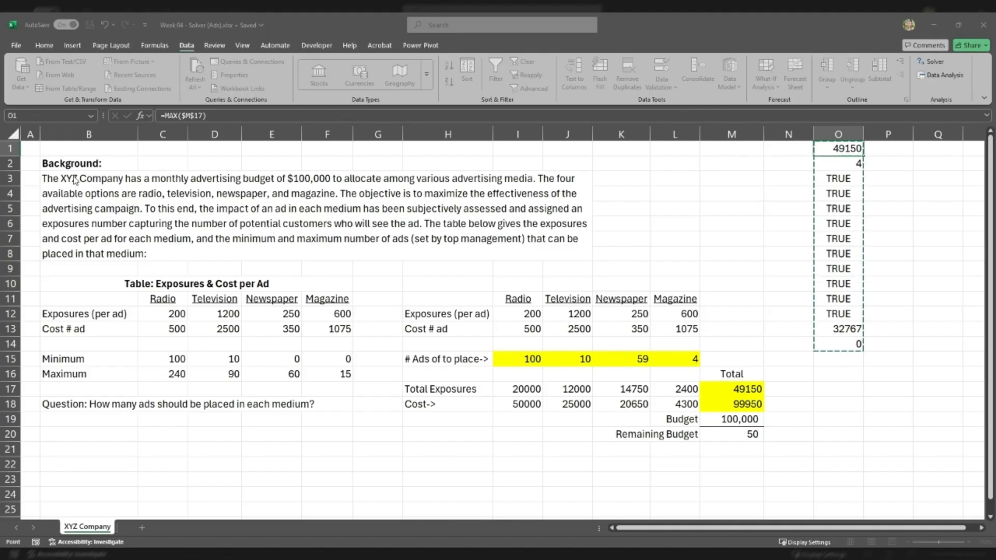
{"action": "key", "text": "Return"}
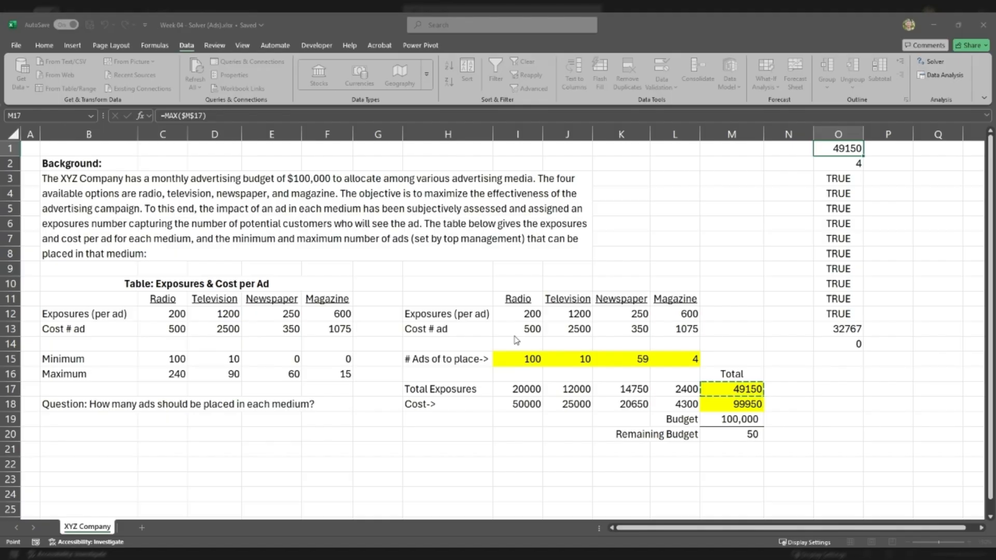
{"action": "key", "text": "ctrl+Return"}
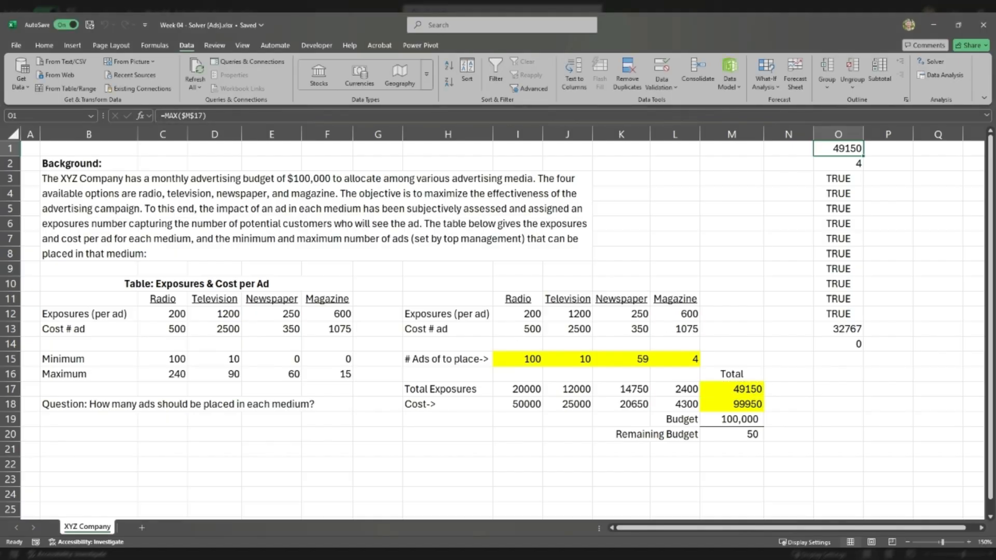